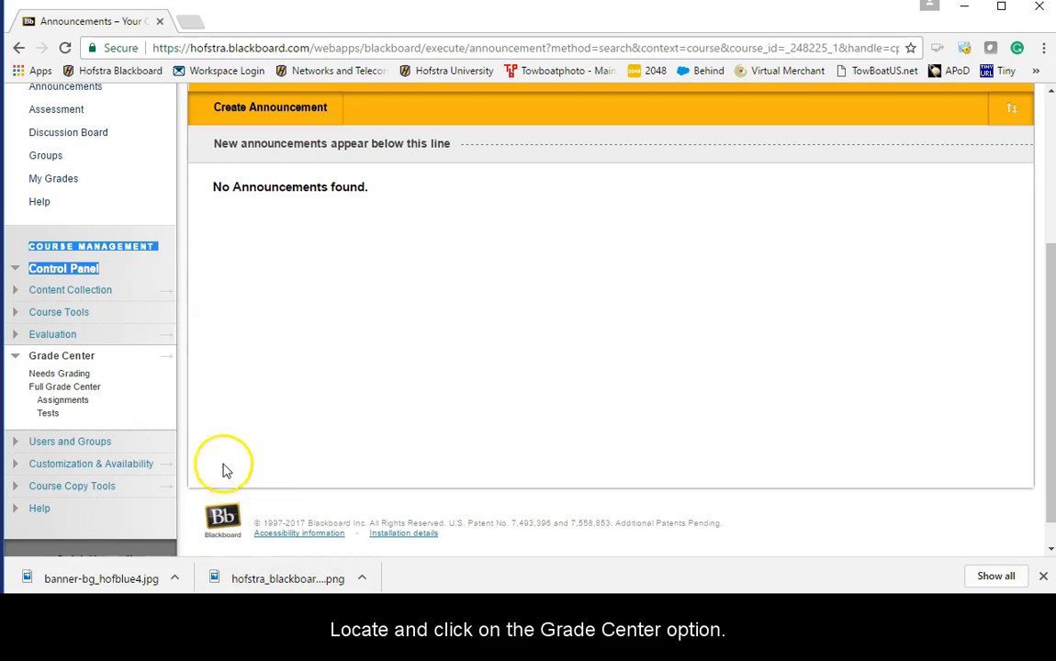
- Open the Full Grade Center of the current course from its course management section
left_click(76, 360)
left_click(77, 364)
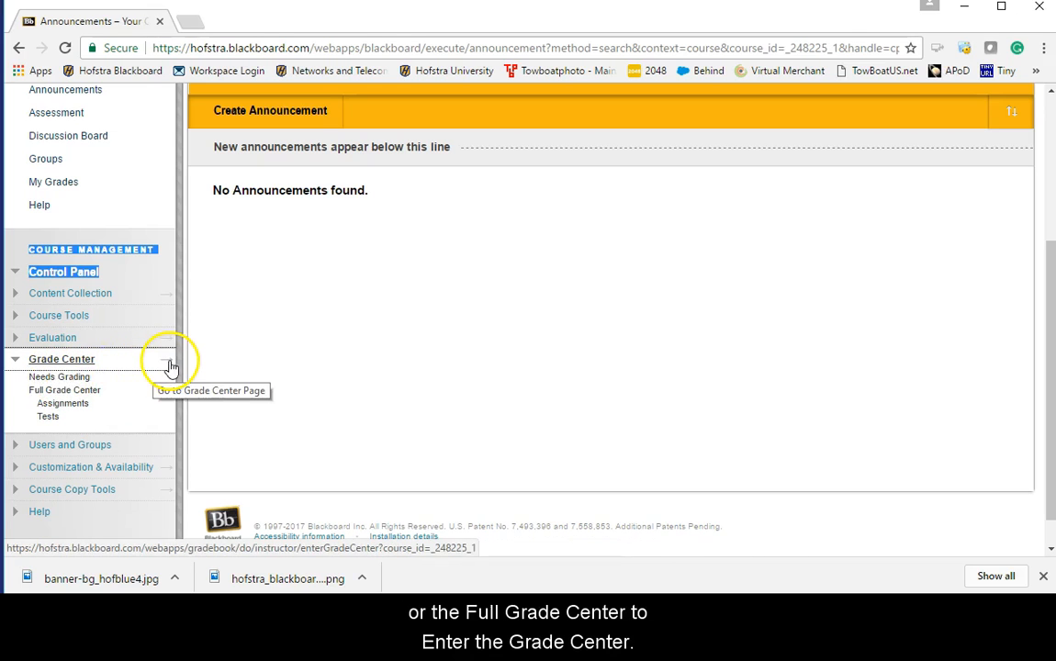
left_click(66, 393)
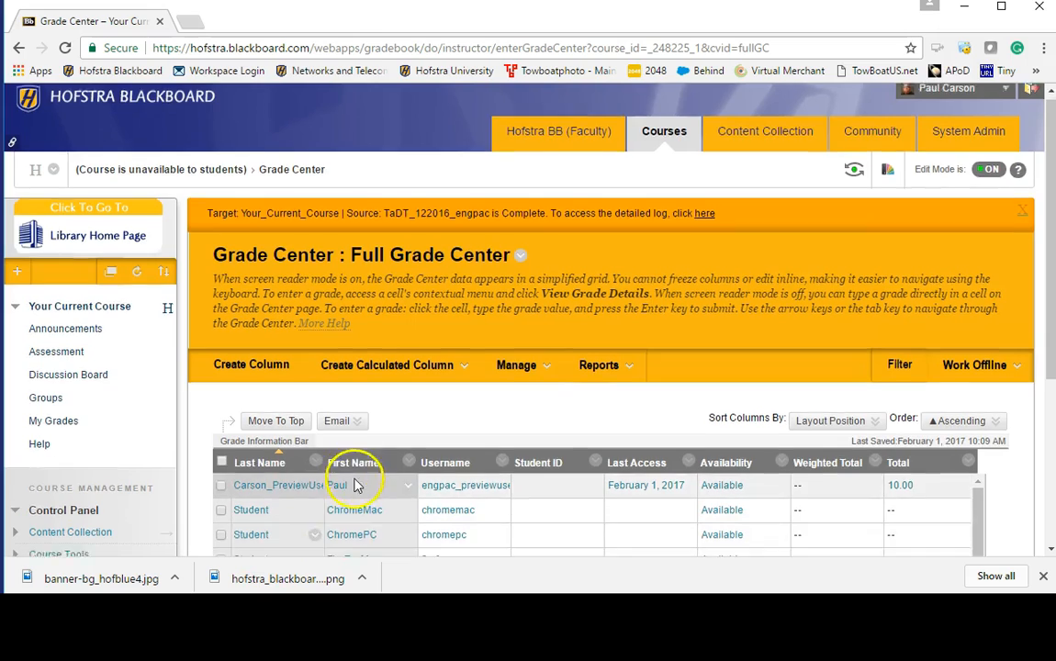
- Start a new grade column in the Full Grade Center and name it Assignment 1
scroll(353, 482, "down", 3)
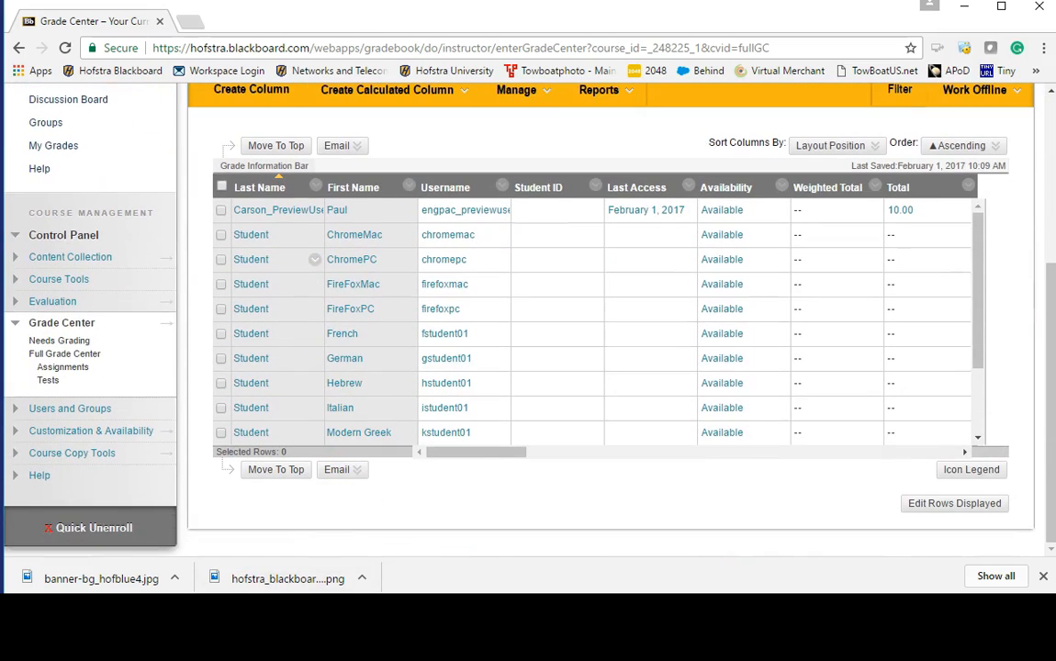
scroll(366, 458, "up", 1)
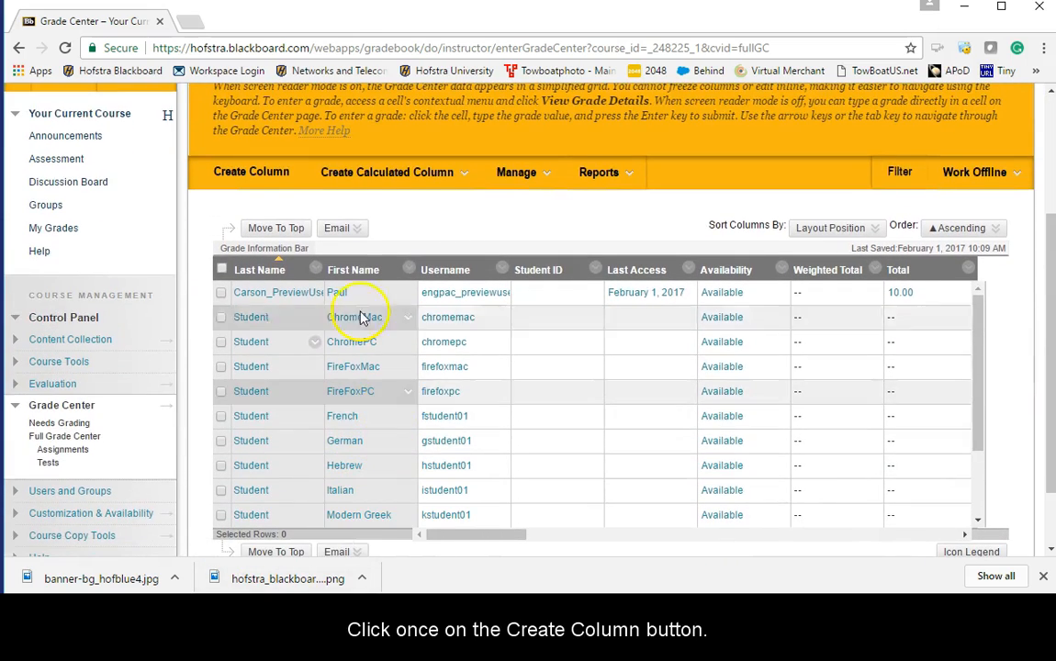
left_click(250, 176)
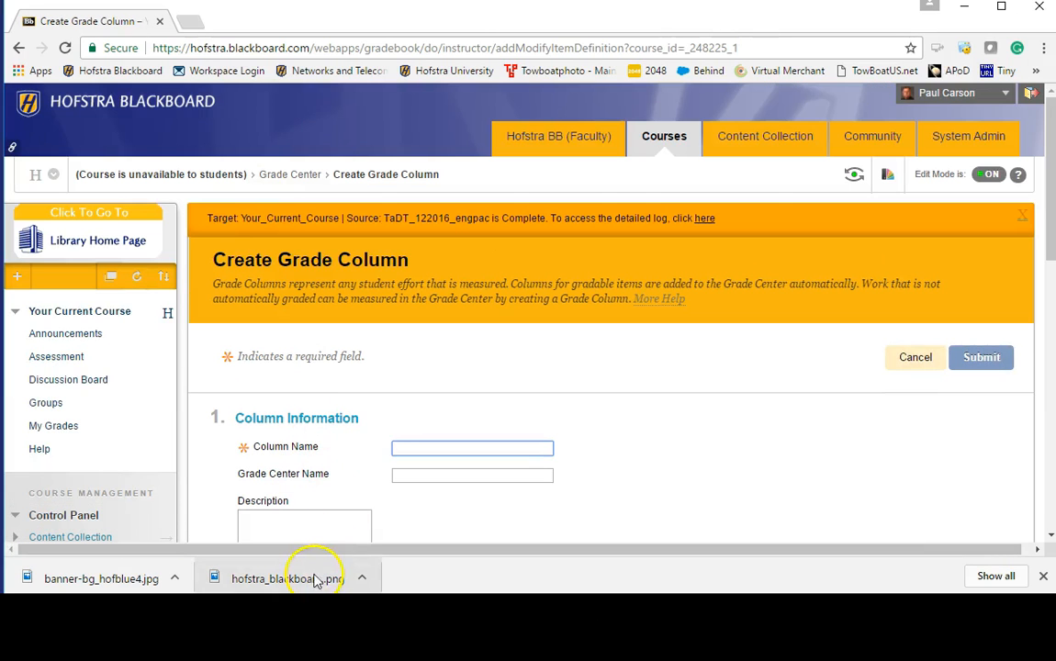
scroll(342, 436, "down", 3)
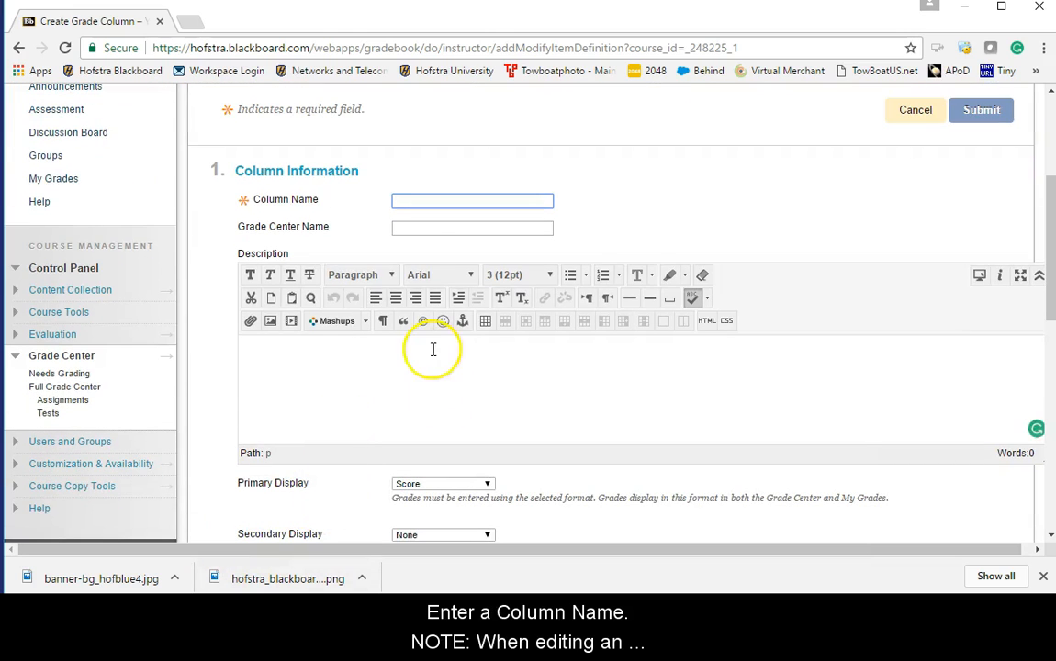
left_click(421, 200)
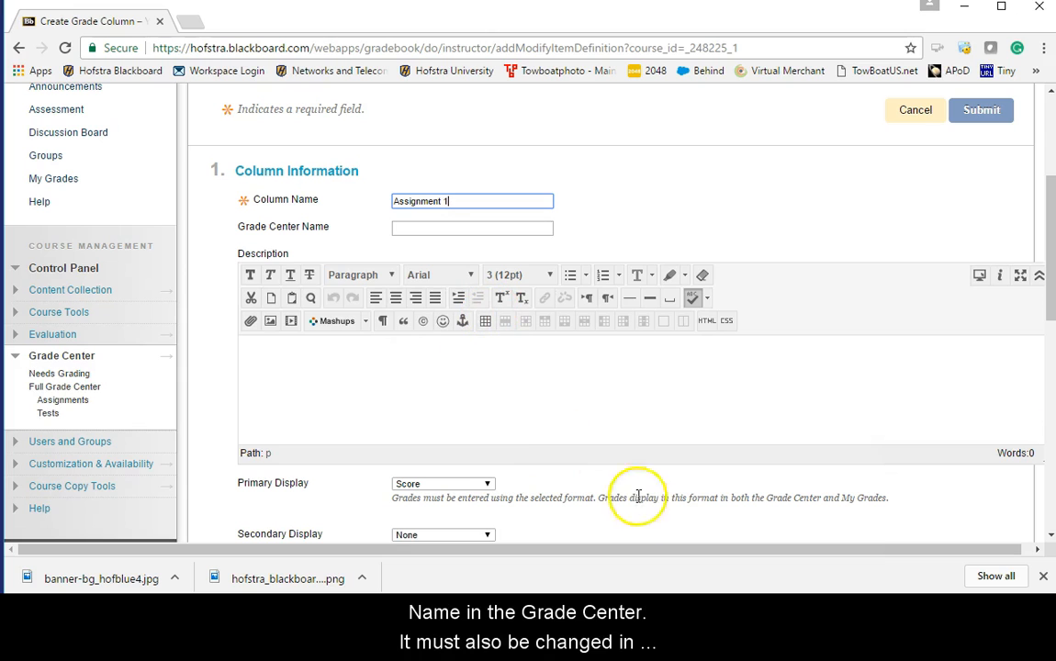
- Try a display title as the column's Grade Center Name and clear it again
scroll(620, 471, "down", 1)
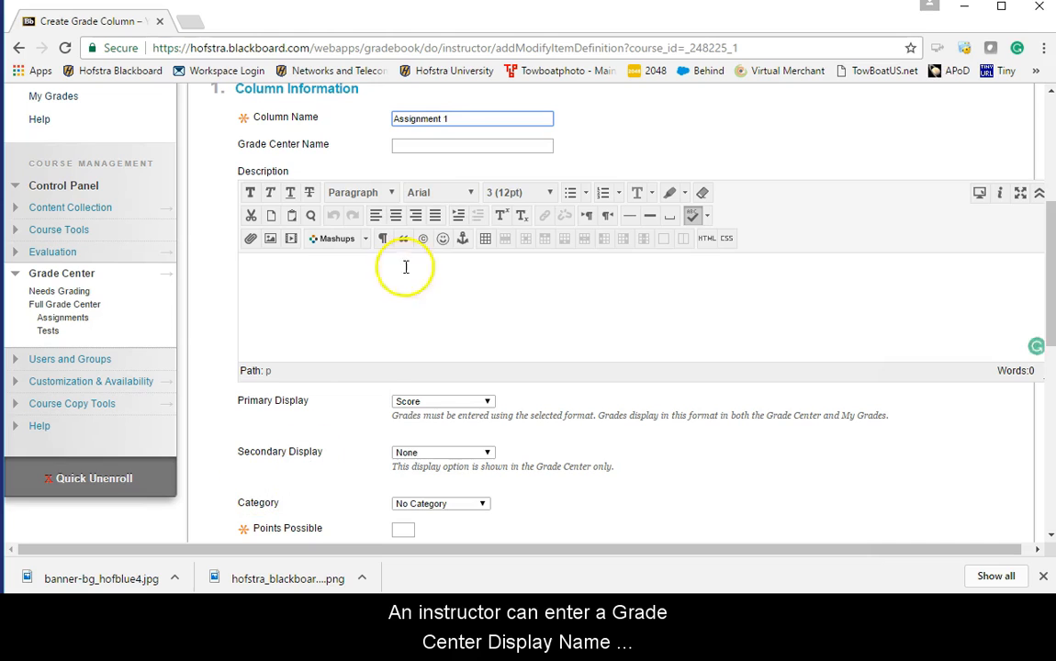
left_click(445, 144)
type("displa")
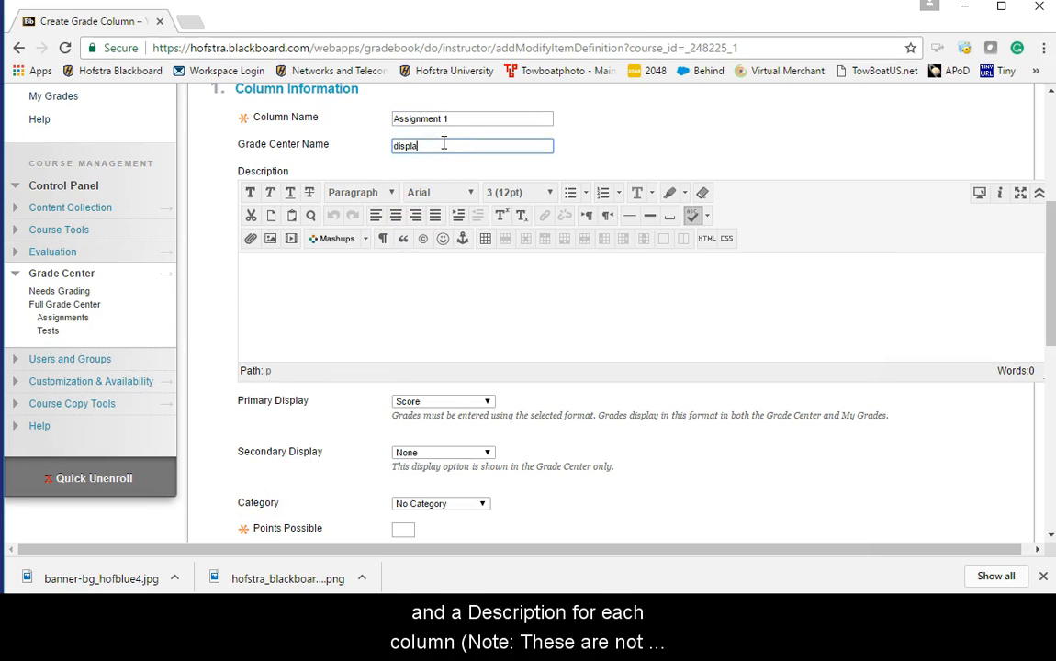
type("y title")
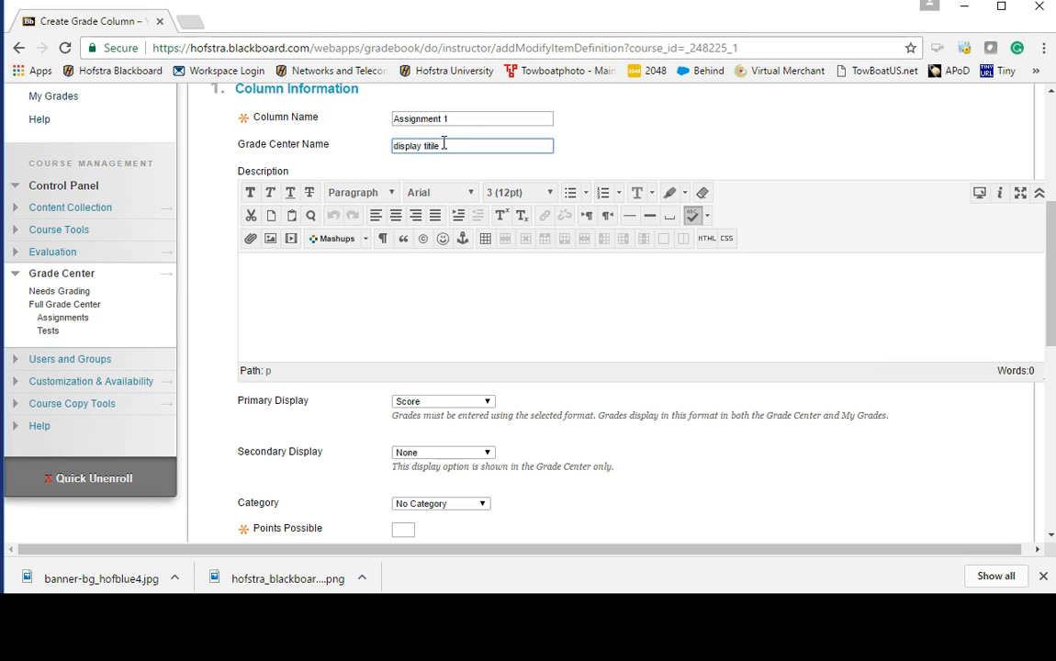
left_click_drag(444, 144, 392, 153)
key("BackSpace")
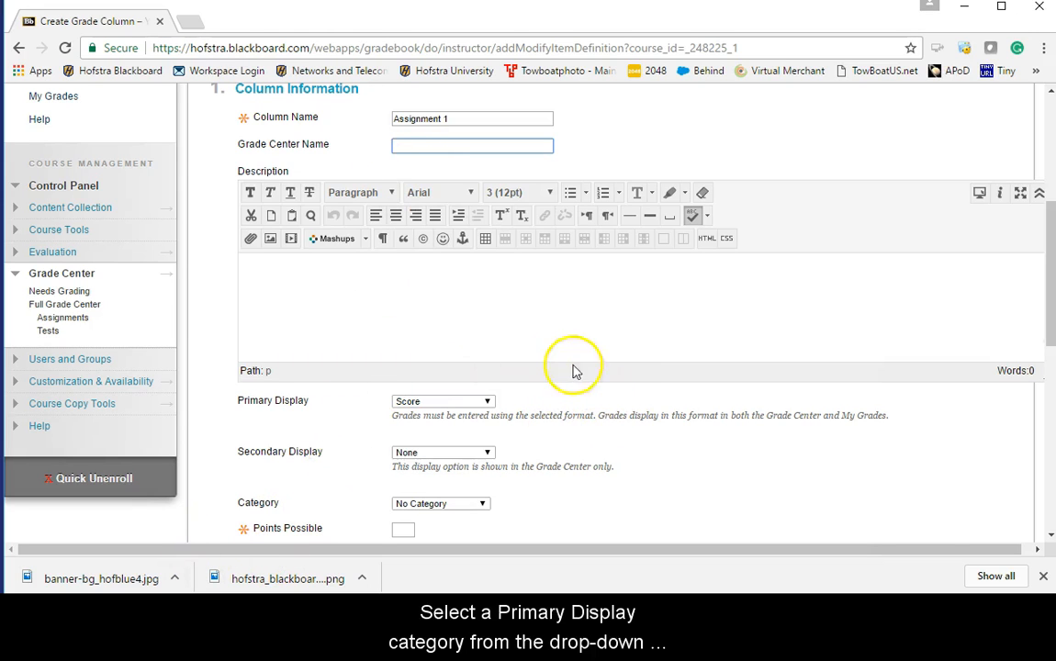
- Set the column's Primary Display to Score, and try Letter before choosing Percentage as its Secondary Display
left_click(436, 405)
left_click(434, 401)
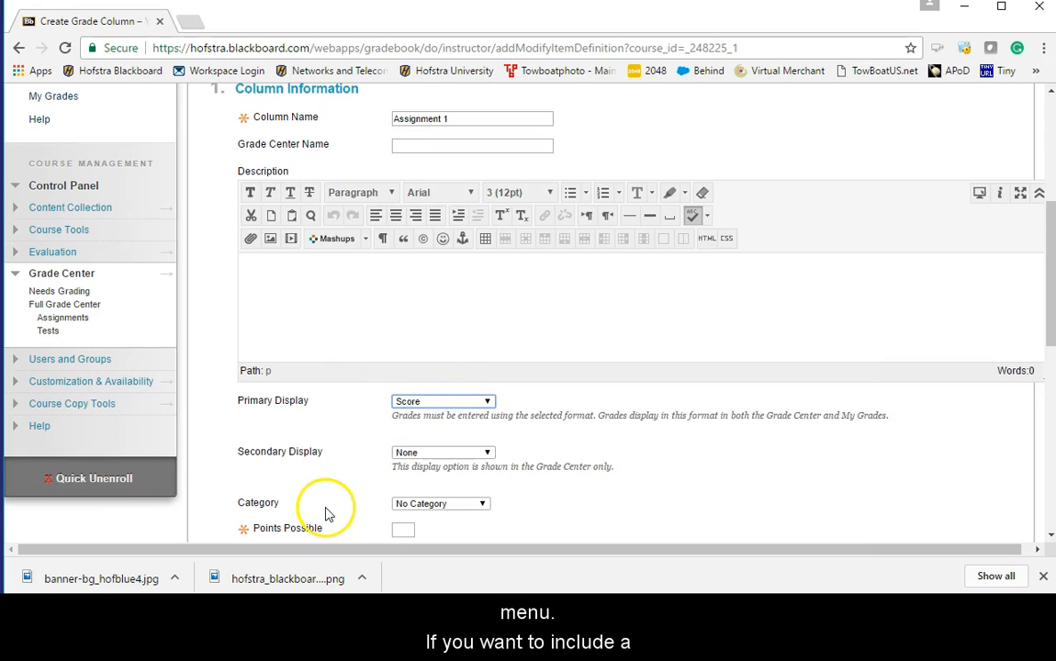
scroll(328, 515, "down", 2)
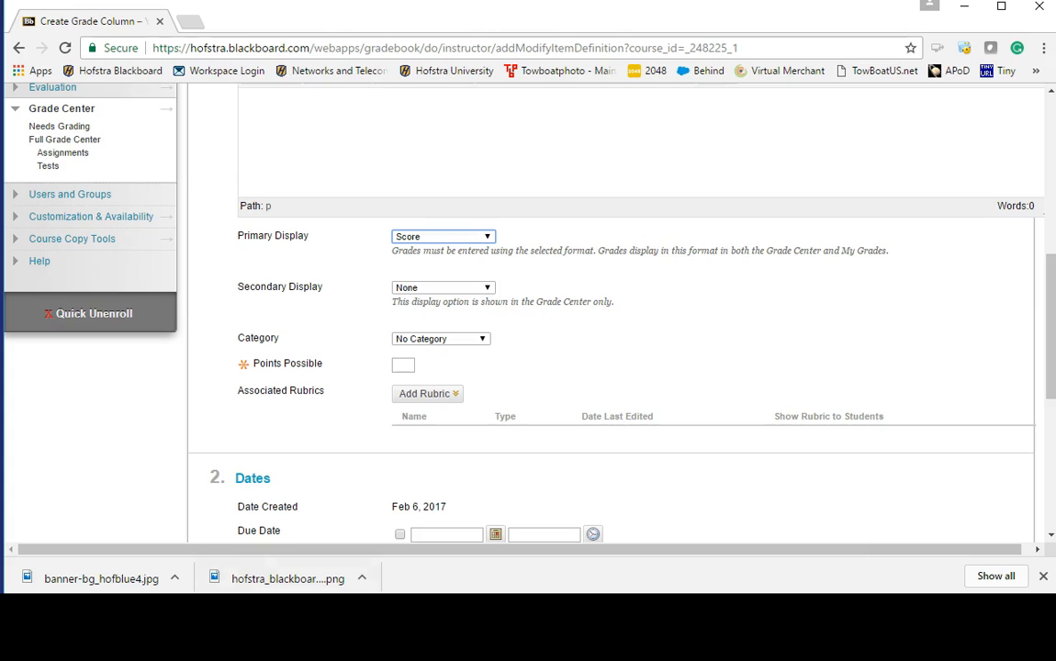
left_click(408, 290)
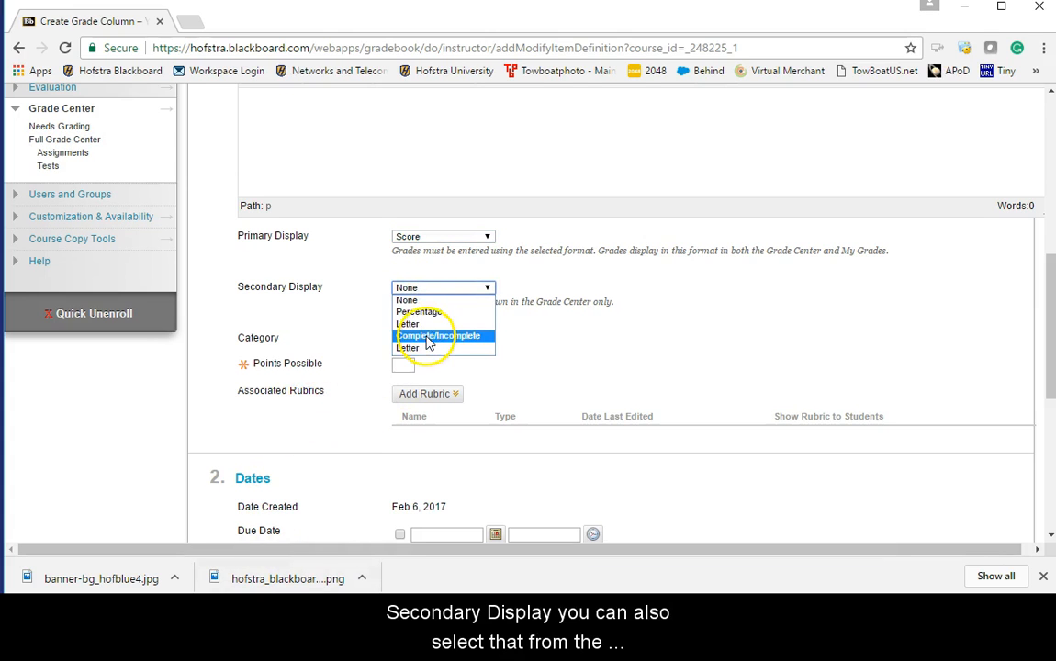
left_click(322, 292)
scroll(255, 531, "down", 1)
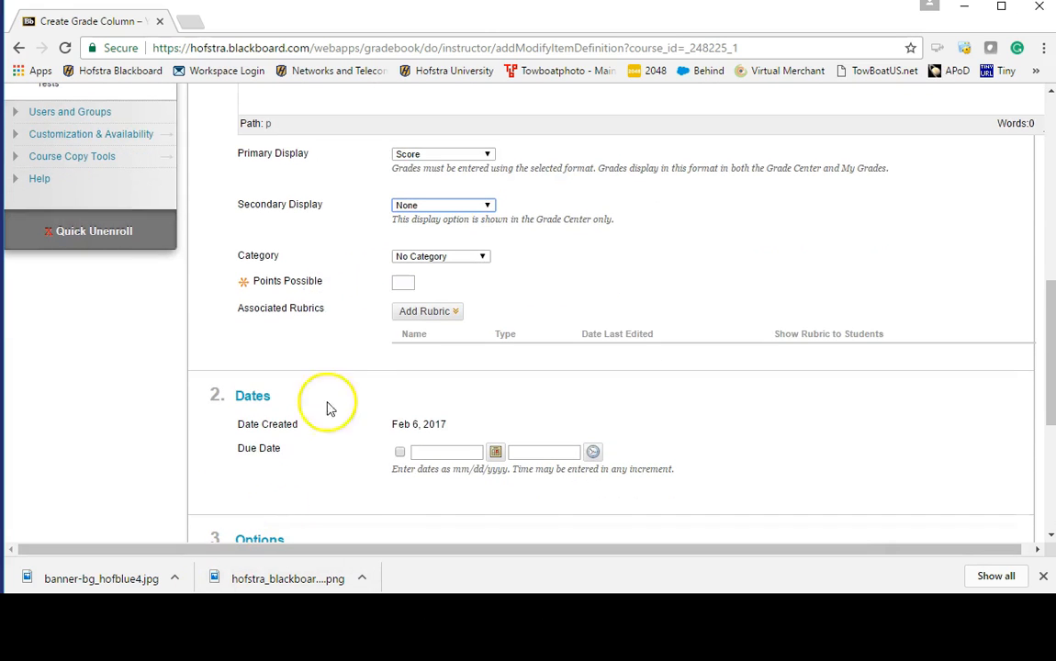
left_click(490, 153)
left_click(419, 163)
left_click(426, 209)
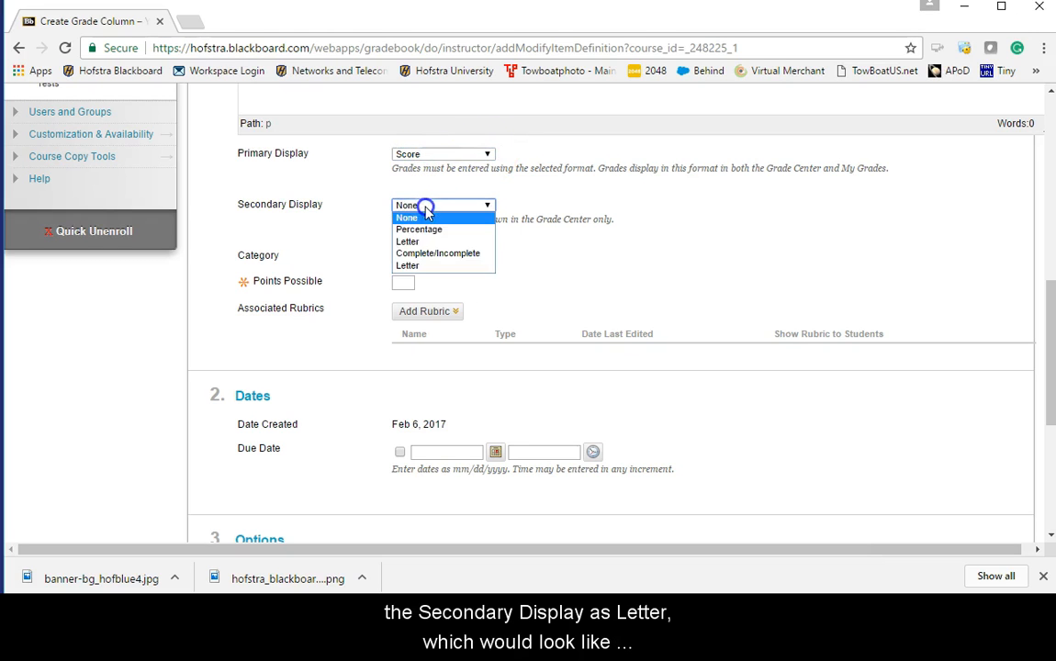
left_click(408, 241)
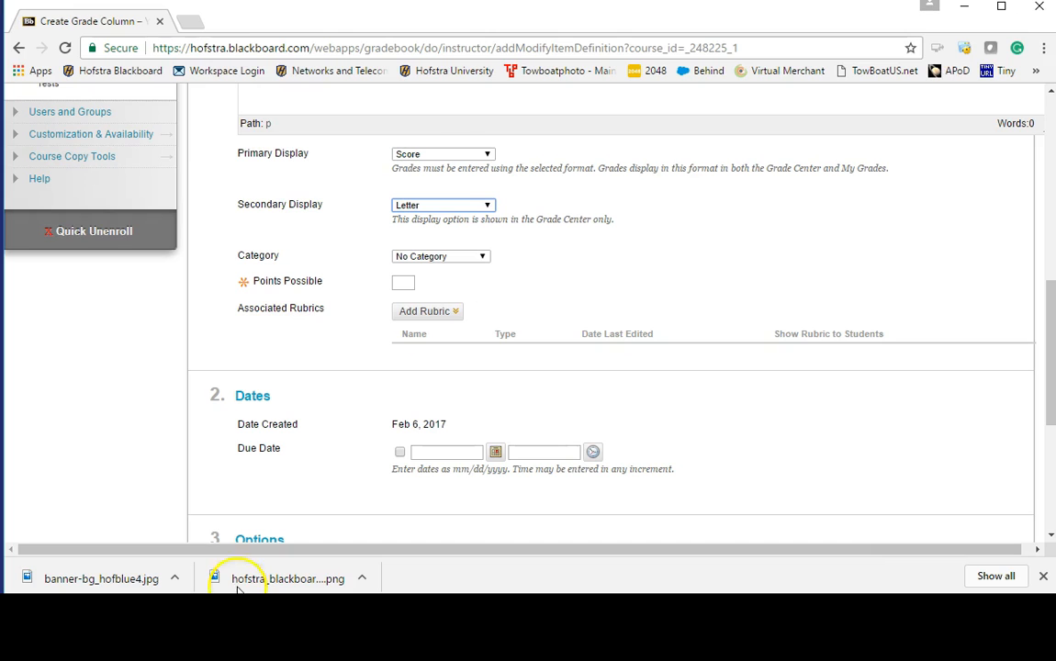
left_click(487, 205)
left_click(450, 227)
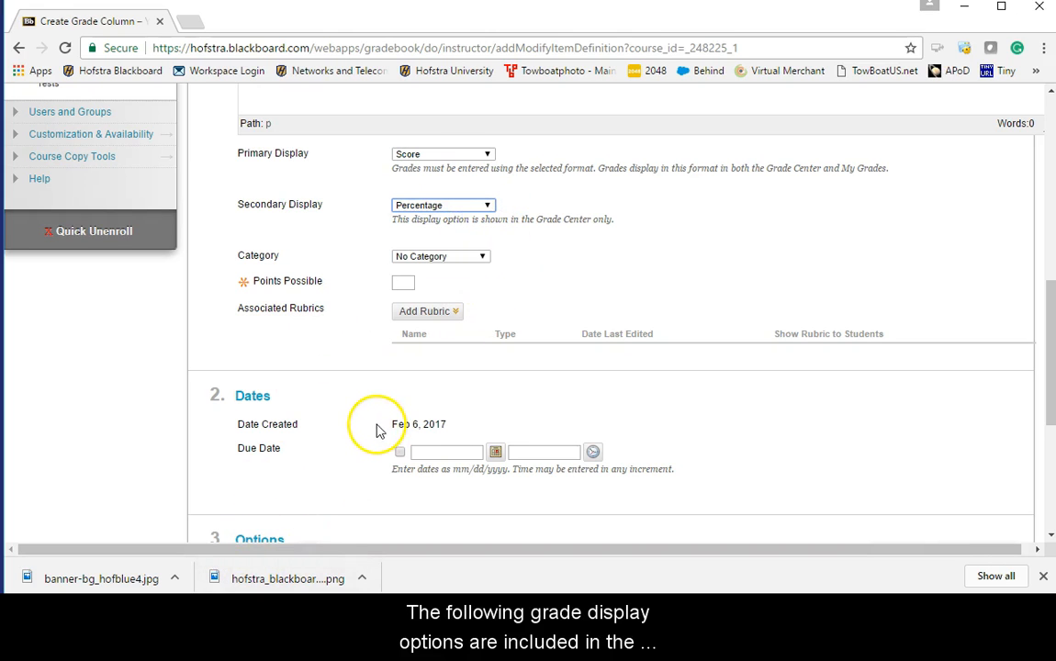
- Assign the column to the Assignment category and set its points possible to 100
left_click(455, 156)
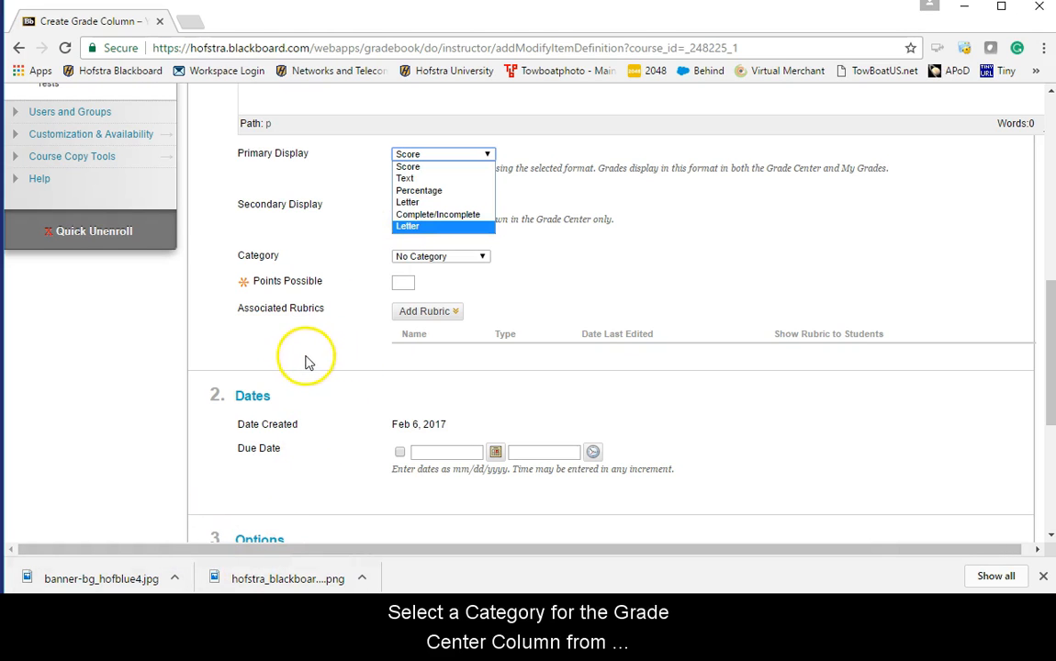
left_click(431, 258)
left_click(431, 258)
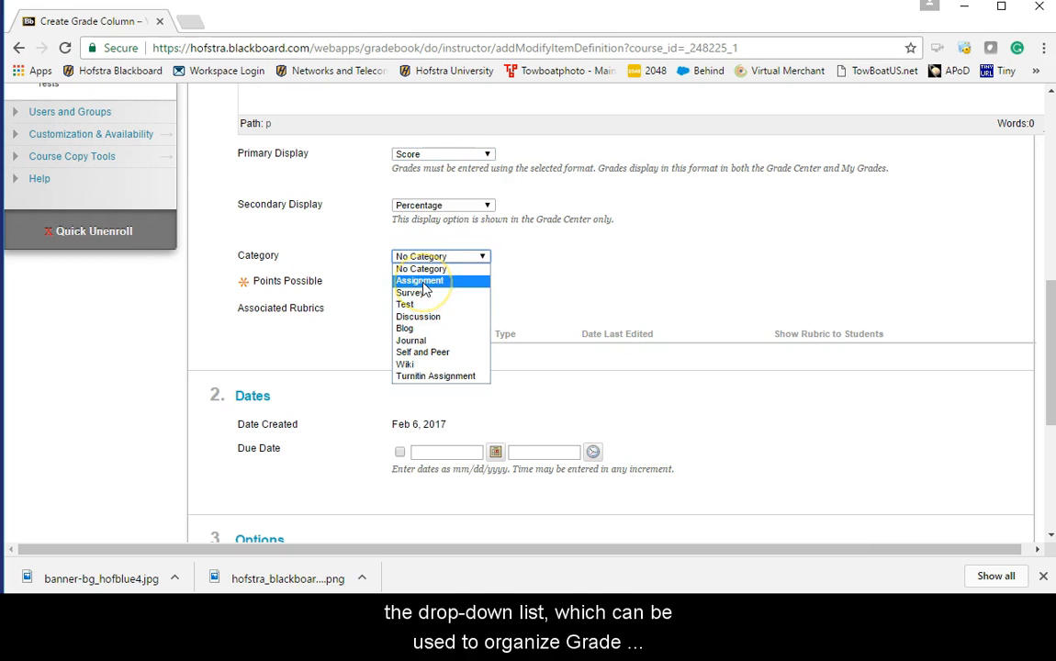
left_click(425, 281)
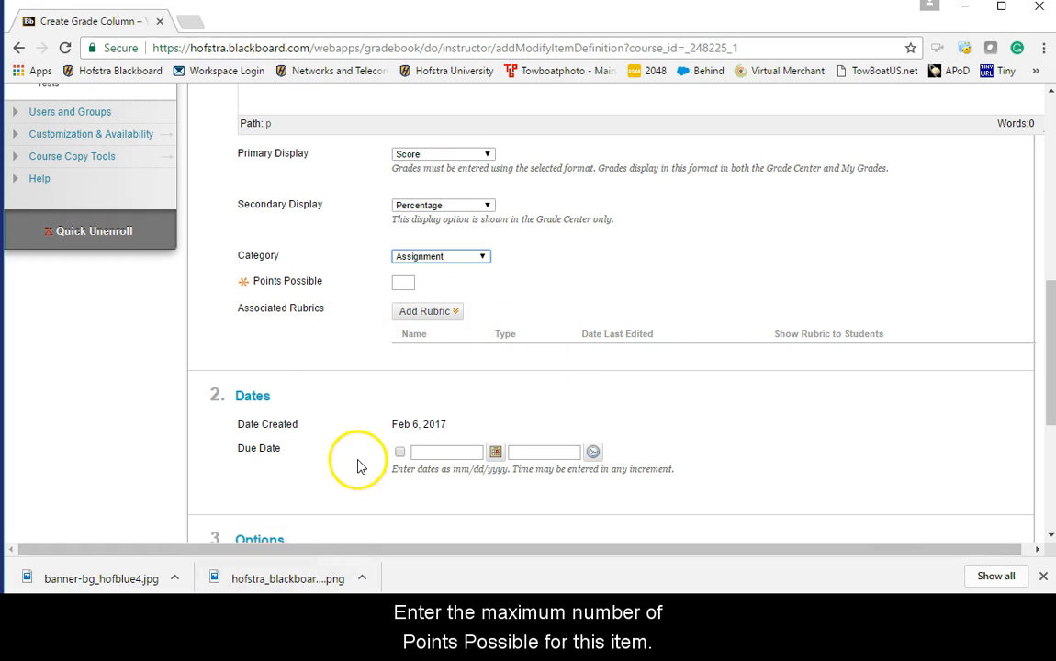
left_click(405, 282)
type("10")
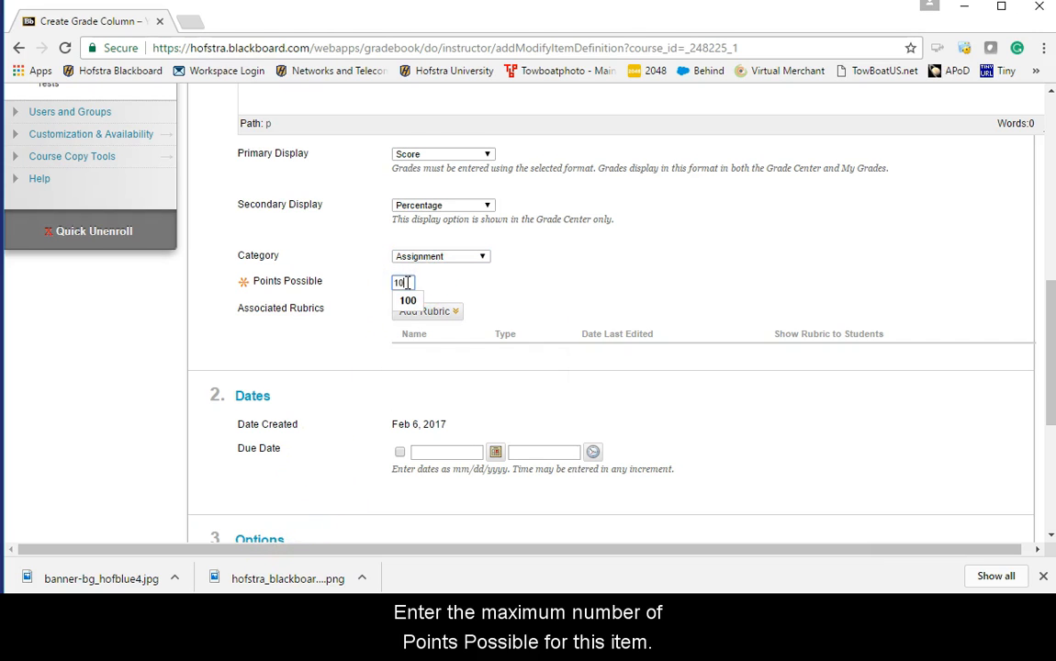
type("0")
left_click(407, 298)
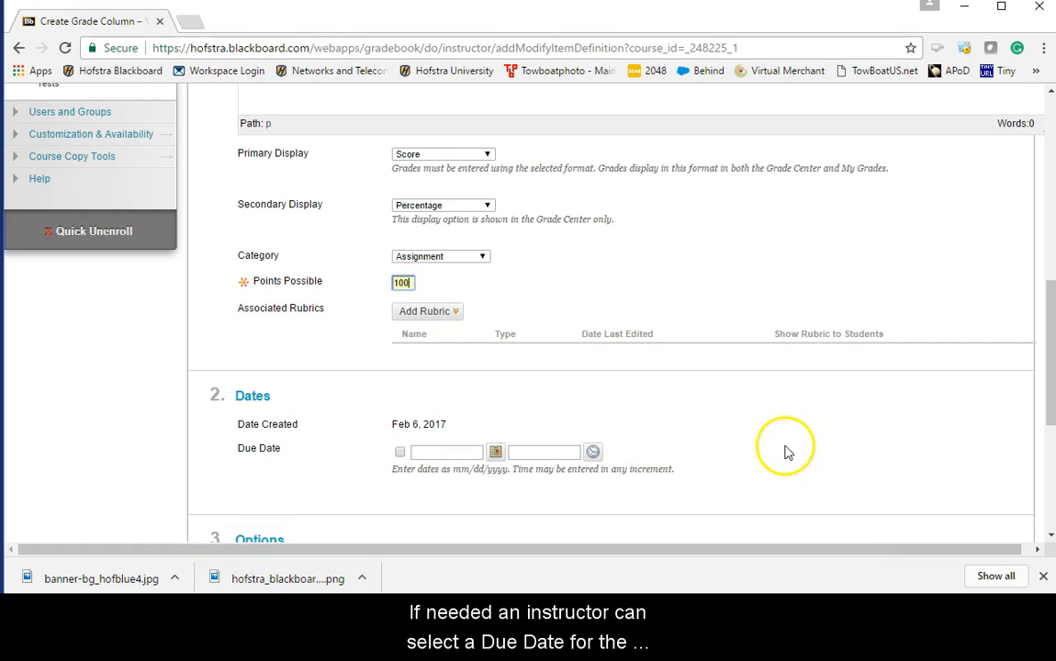
- Set the column's due date to 02/21/2017 using the date picker
scroll(716, 446, "down", 1)
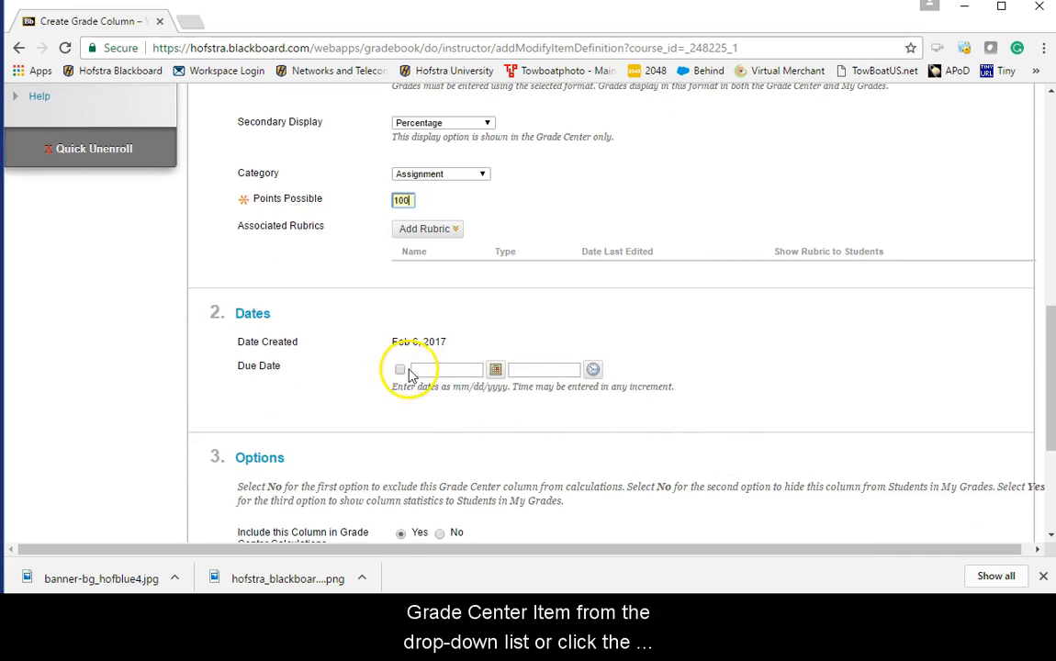
left_click(495, 369)
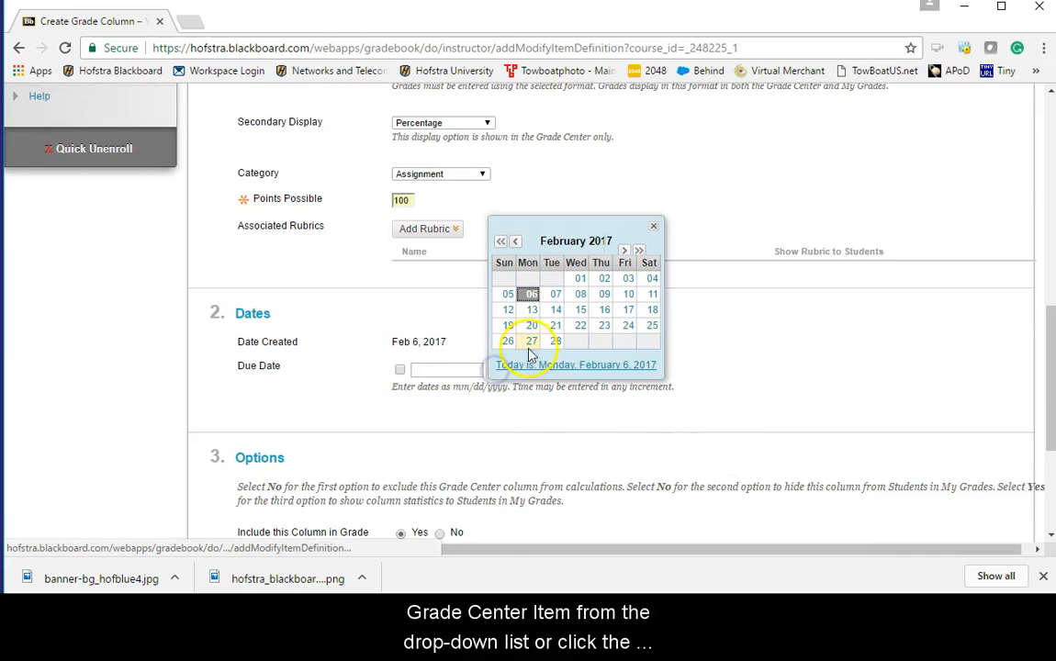
left_click(557, 326)
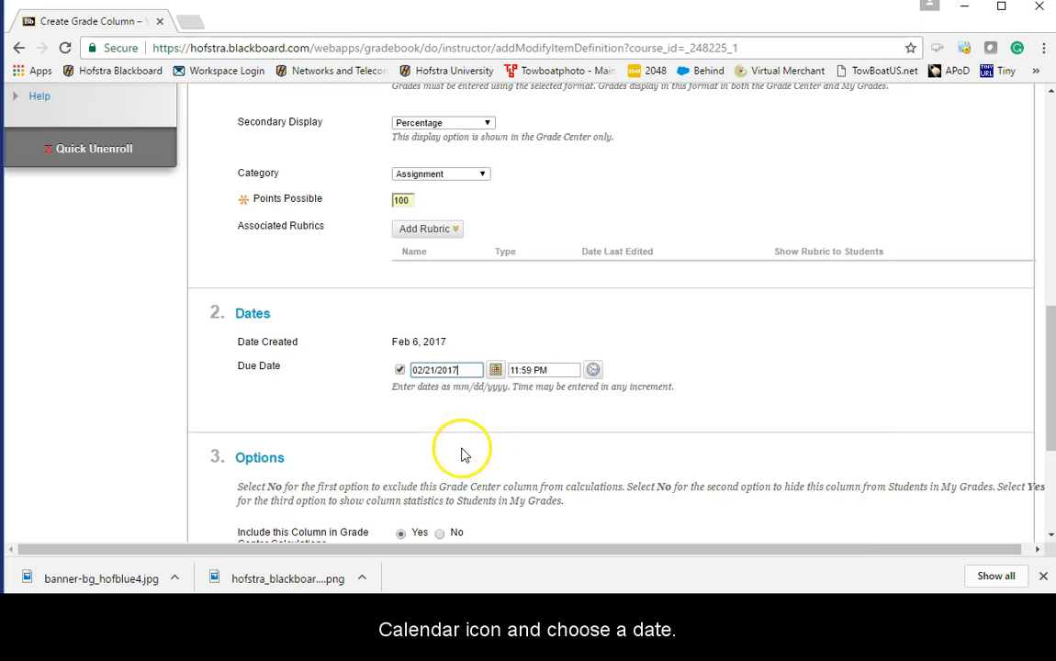
- Try the options for including the column in calculations and showing it to students, setting calculations back to Yes
scroll(461, 450, "down", 2)
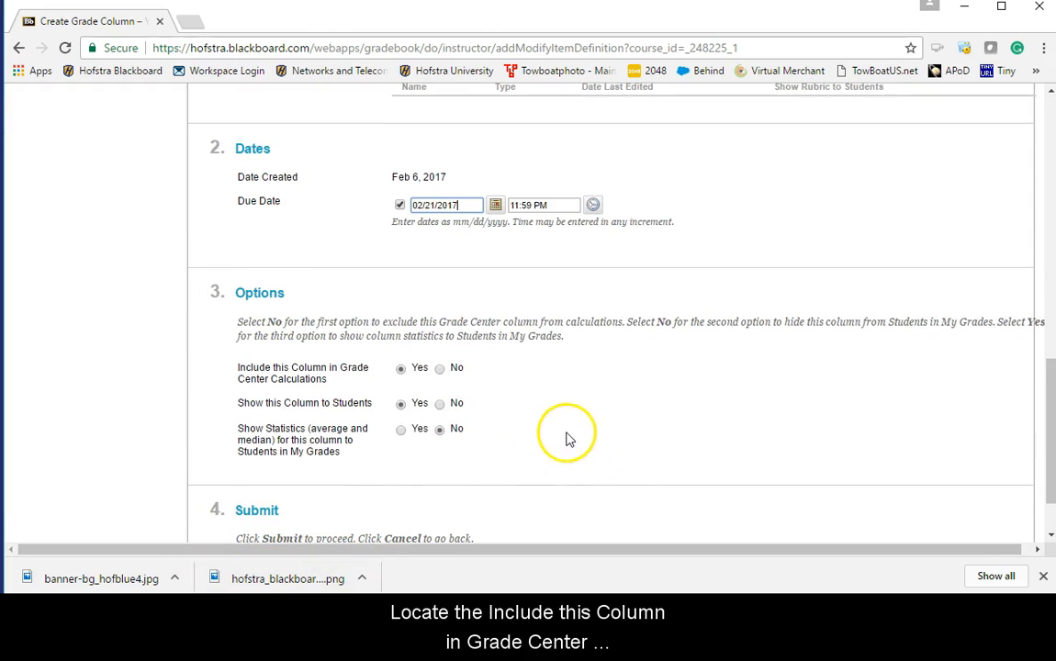
scroll(567, 437, "down", 1)
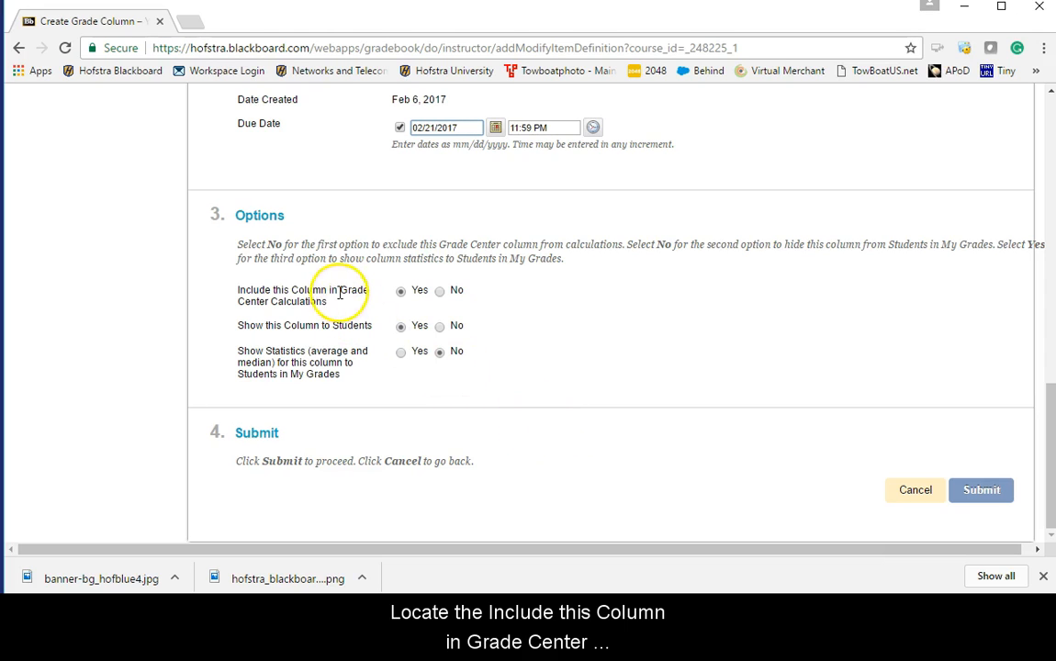
left_click_drag(249, 290, 327, 301)
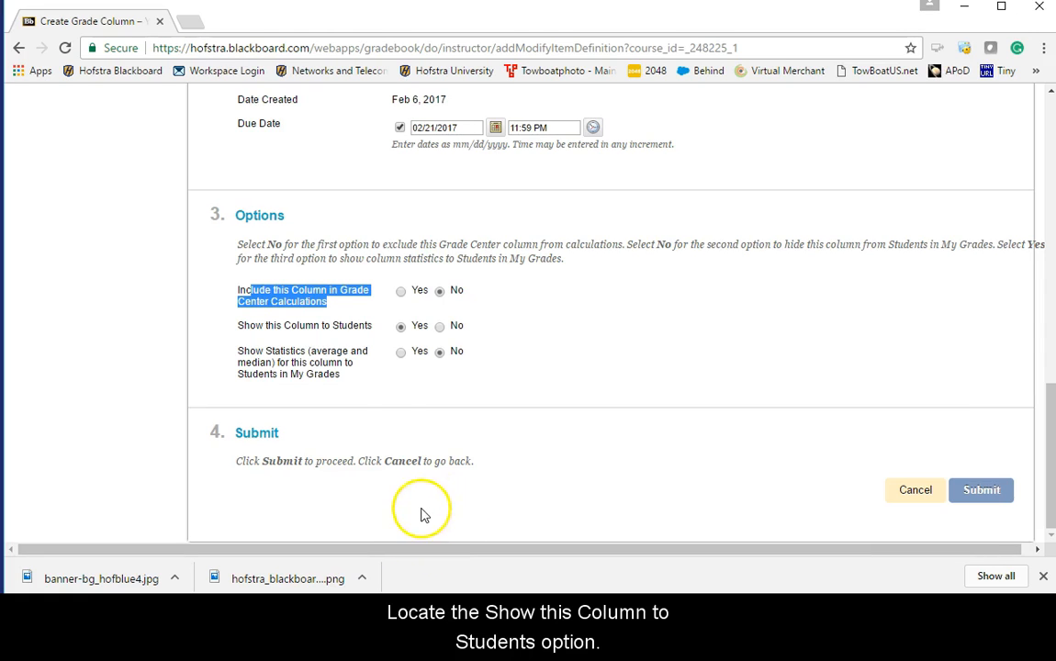
left_click_drag(237, 325, 364, 326)
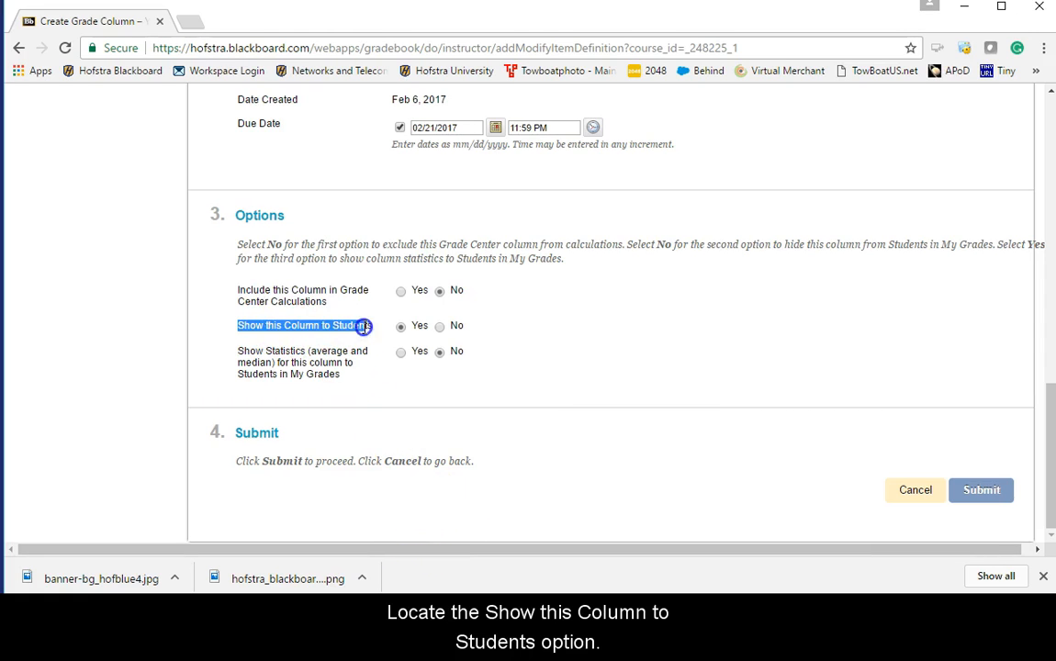
left_click(401, 291)
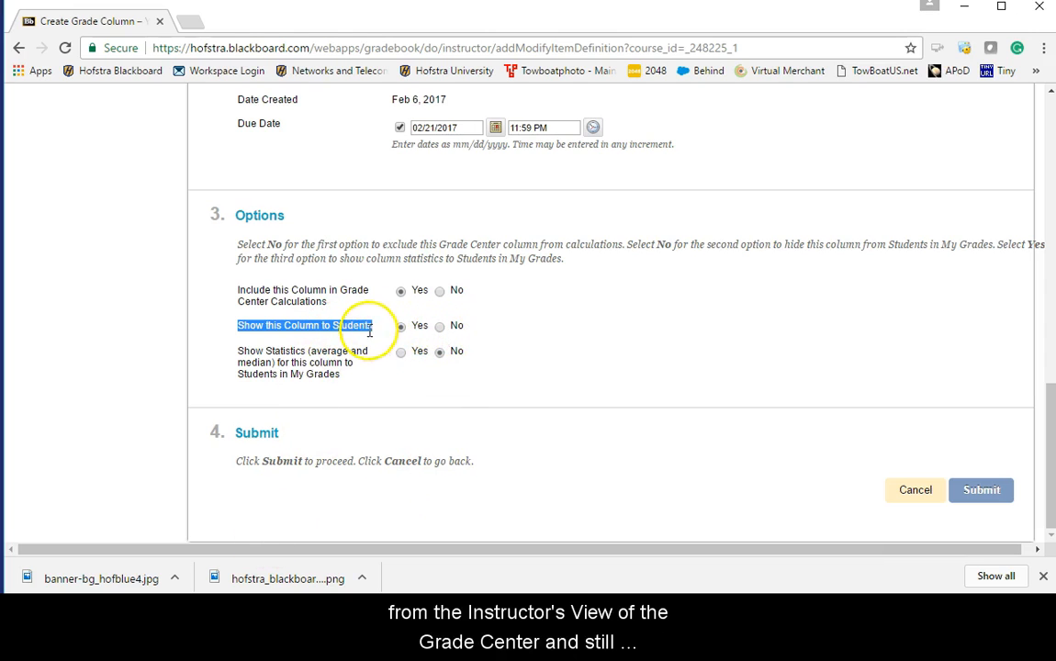
left_click(442, 328)
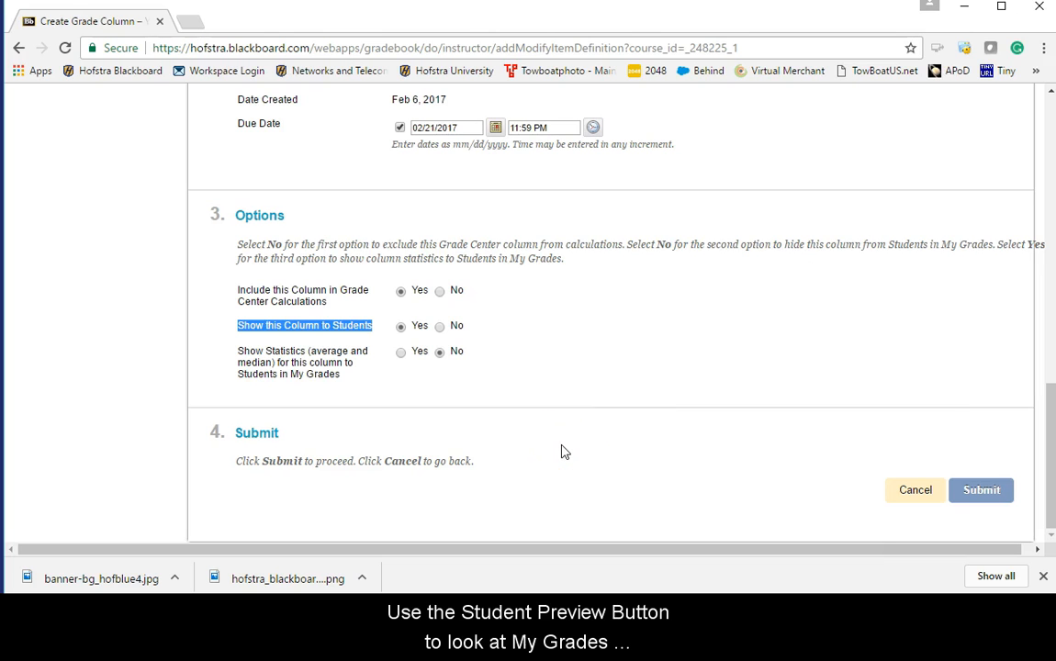
left_click(1051, 477)
left_click_drag(1051, 477, 1046, 179)
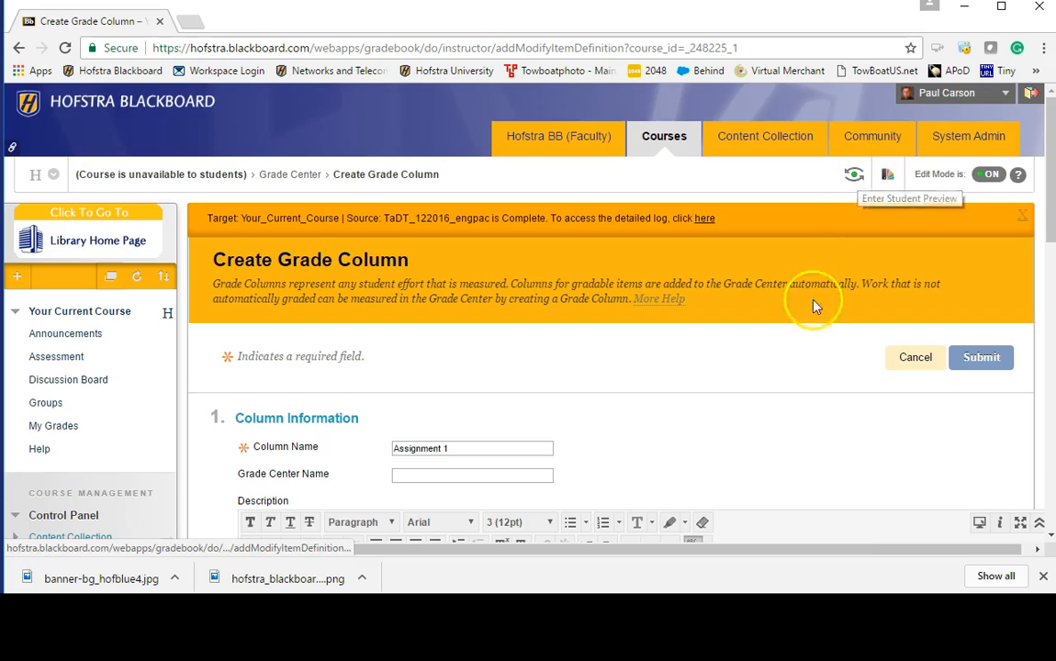
scroll(730, 431, "down", 3)
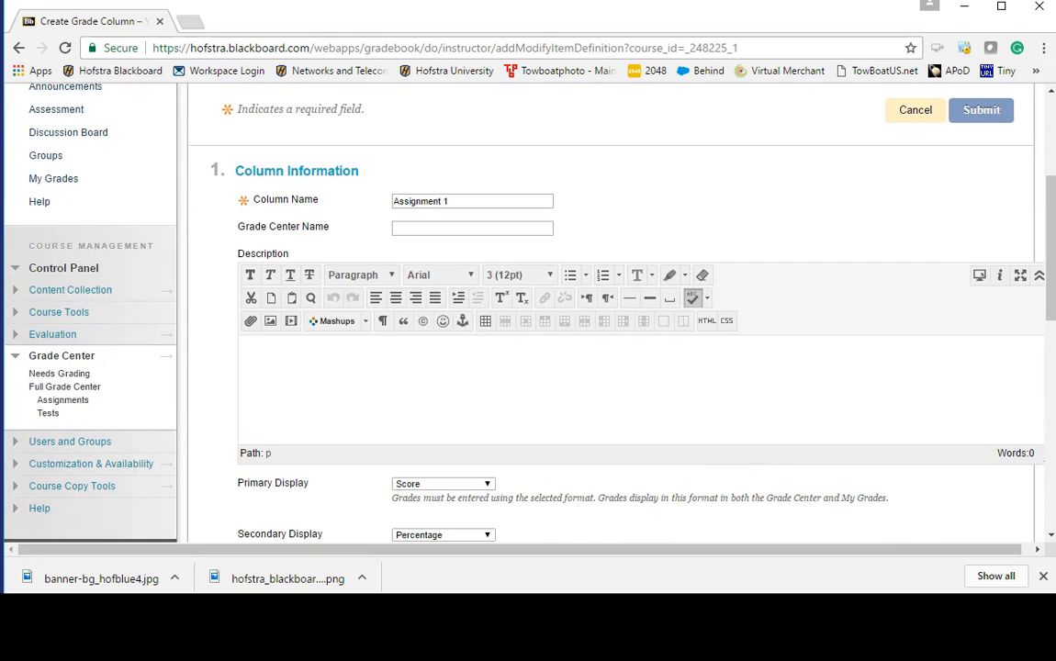
scroll(620, 477, "down", 8)
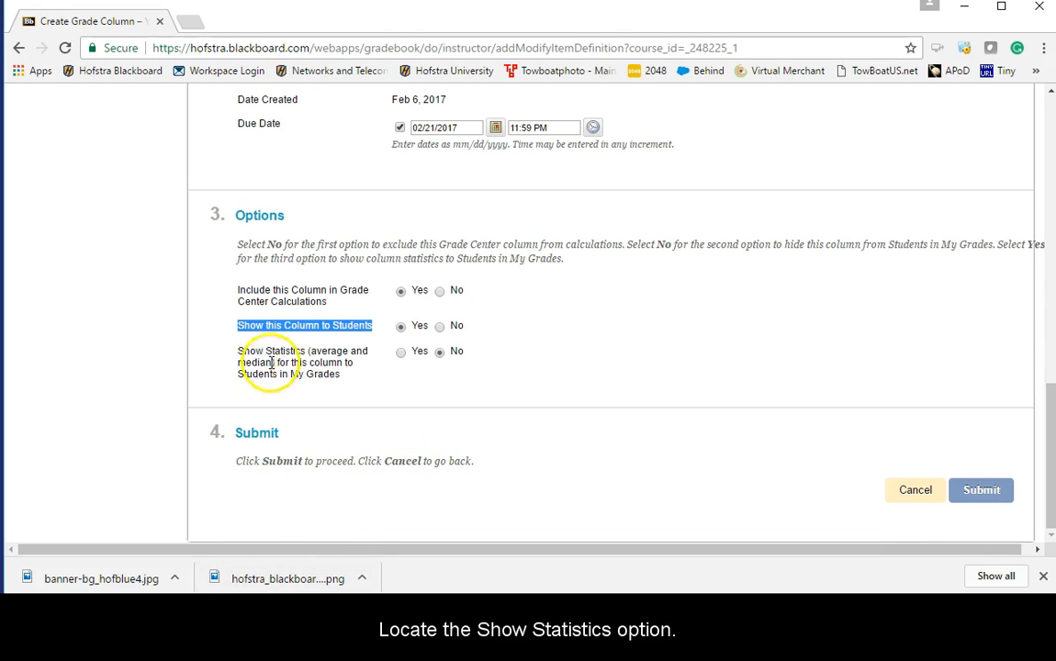
- Keep Show Statistics set to No for the column and submit the form to create Assignment 1
left_click(241, 350)
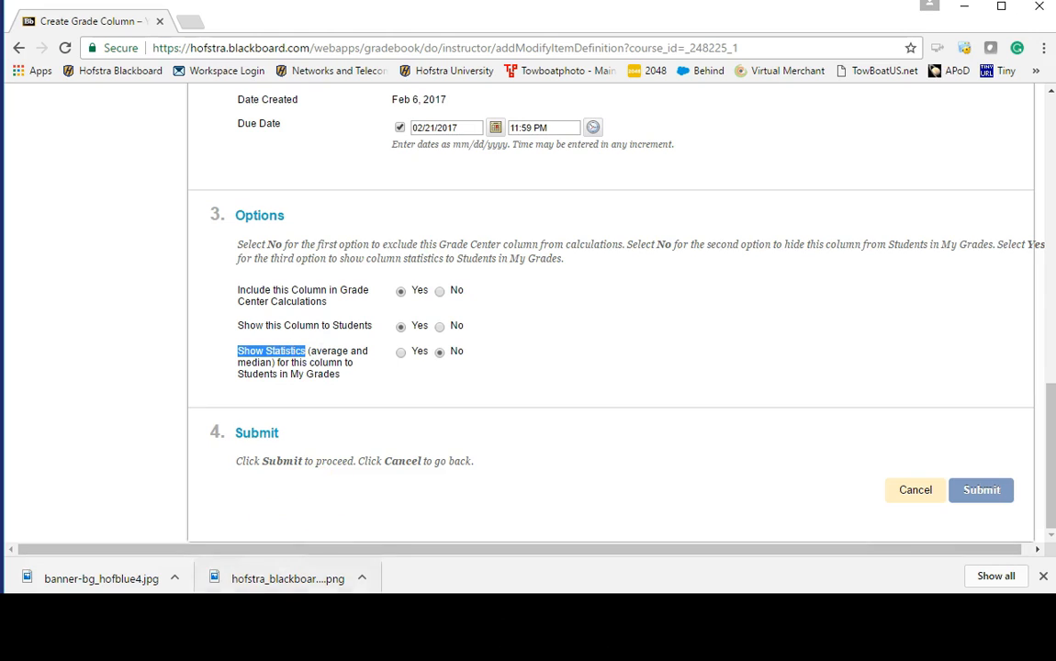
left_click(400, 352)
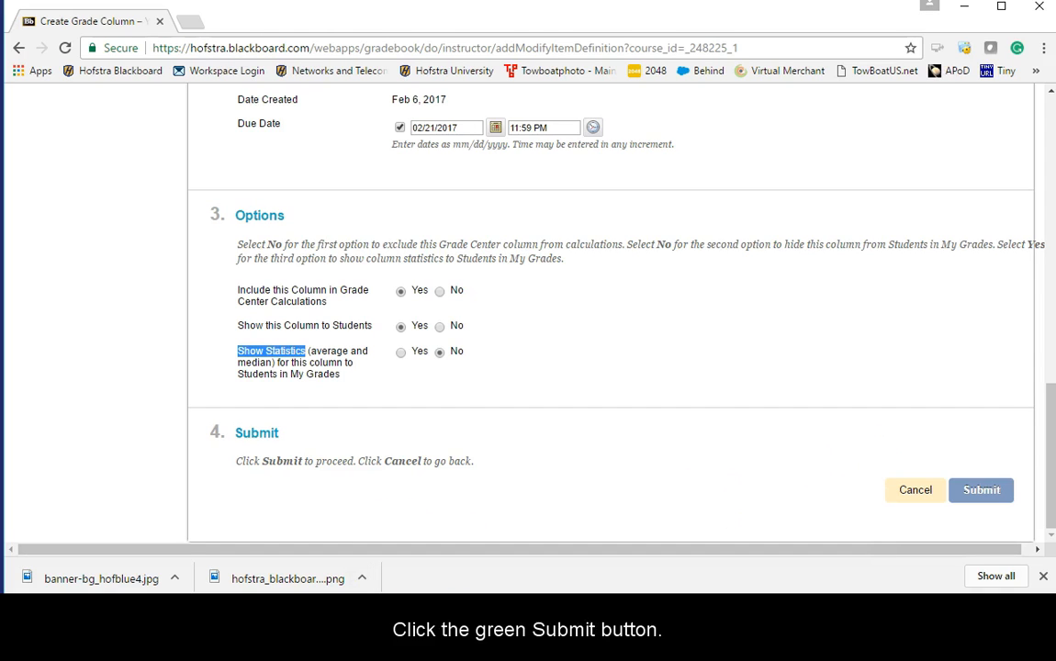
left_click(996, 492)
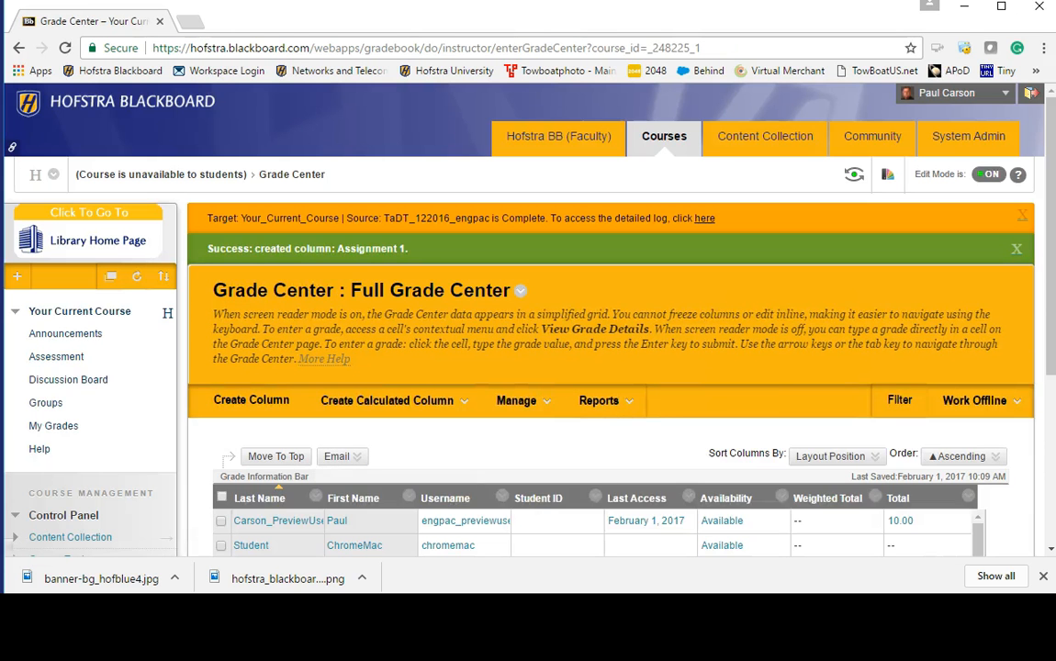
- Find the Assignment 1 column in the Full Grade Center and enter a grade of 100 for each of the first three students
scroll(628, 465, "down", 3)
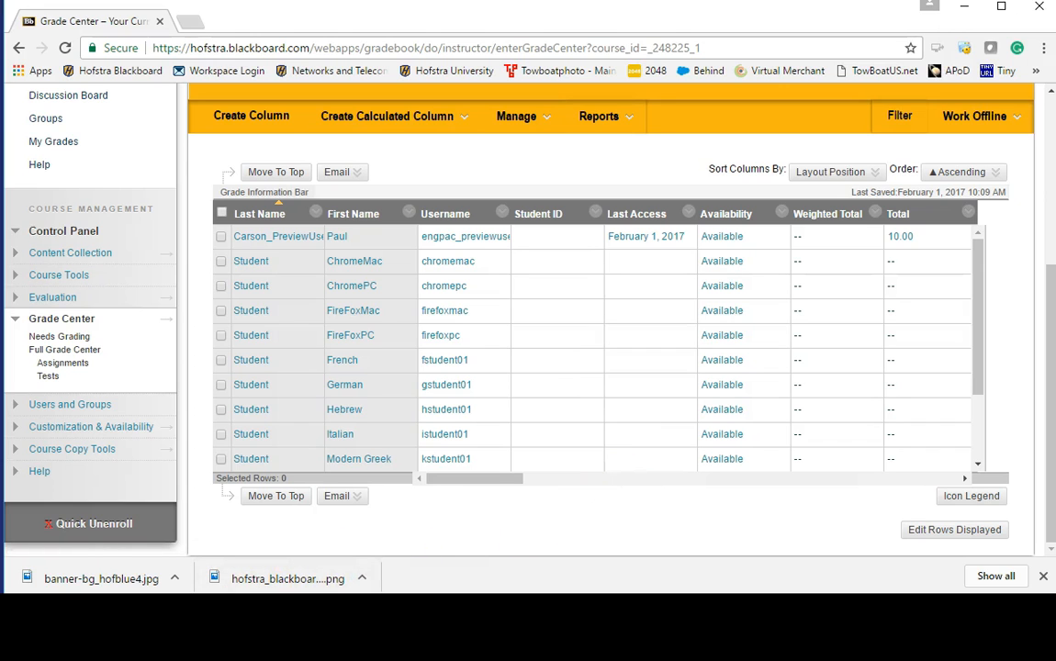
left_click_drag(471, 479, 930, 479)
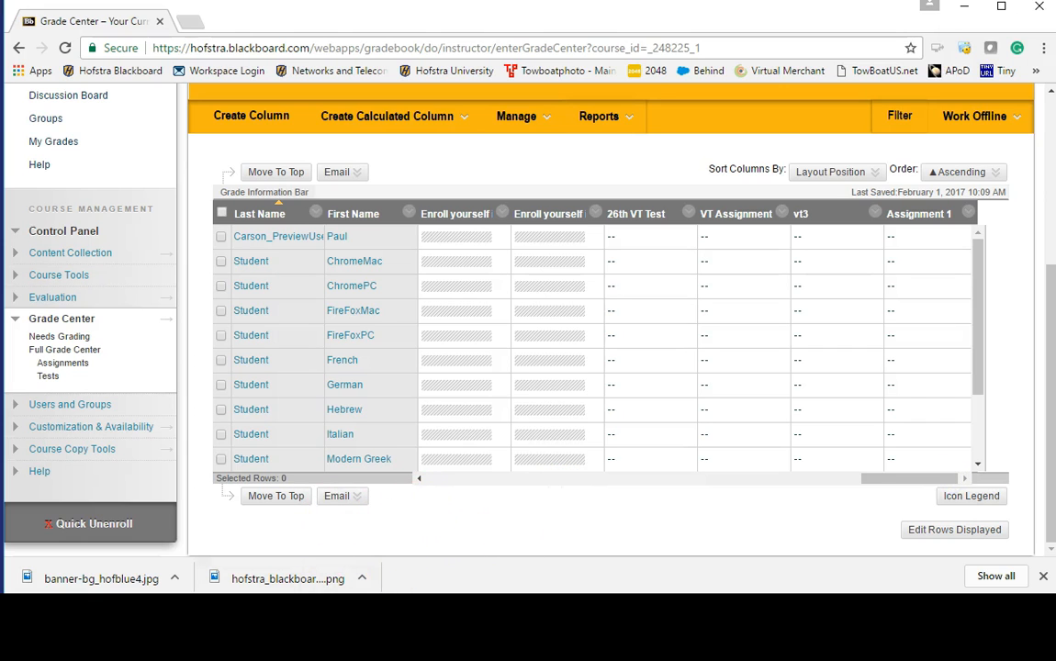
left_click(901, 237)
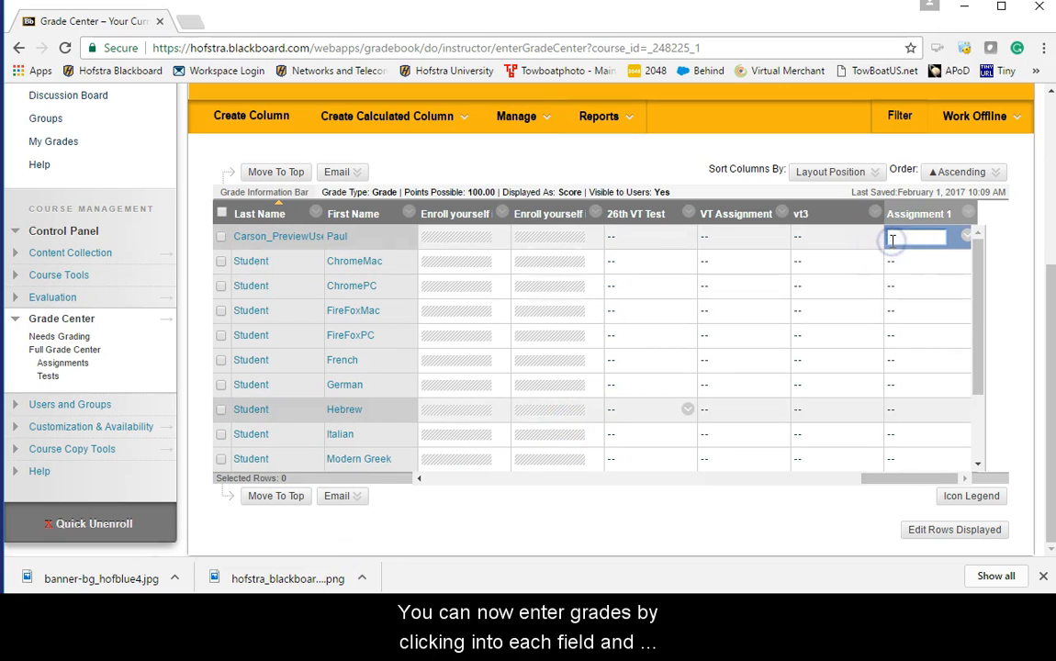
key("Return")
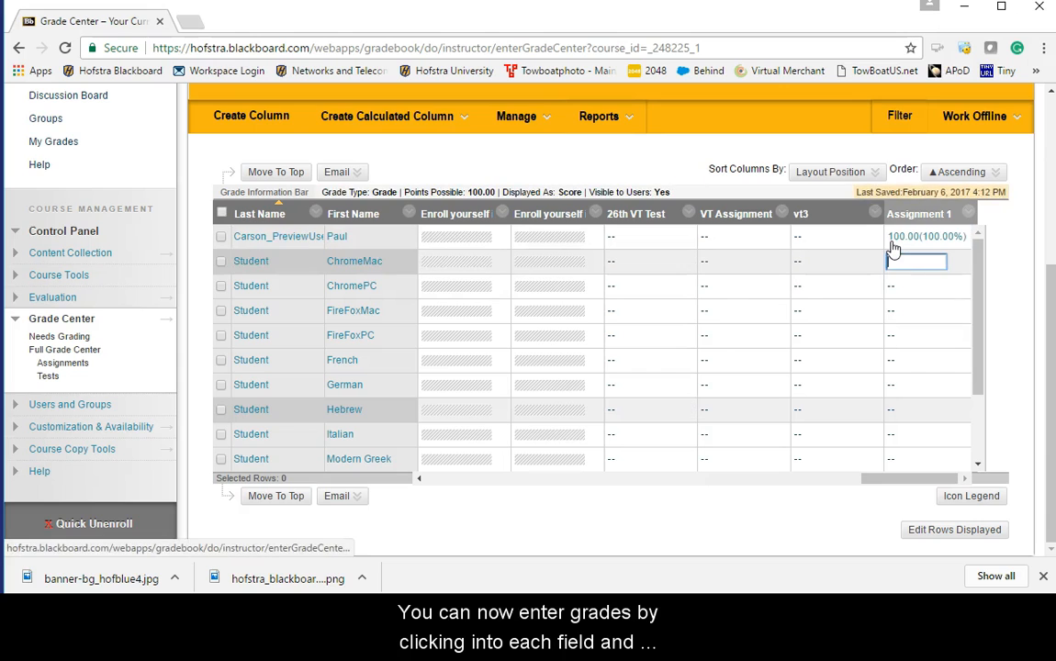
type("100")
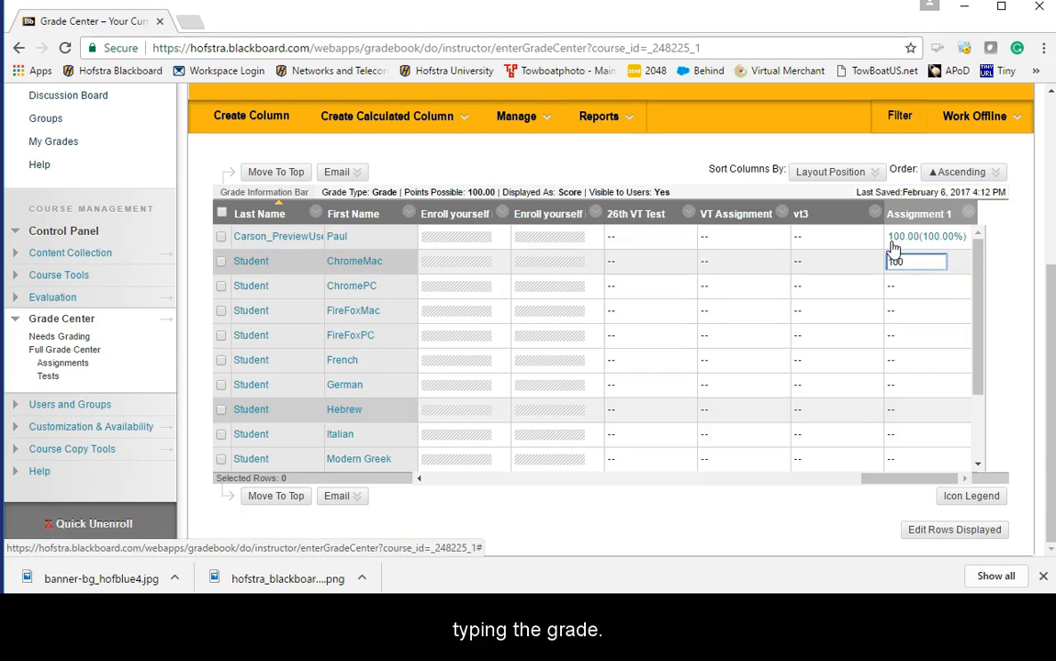
key("Return")
type("100")
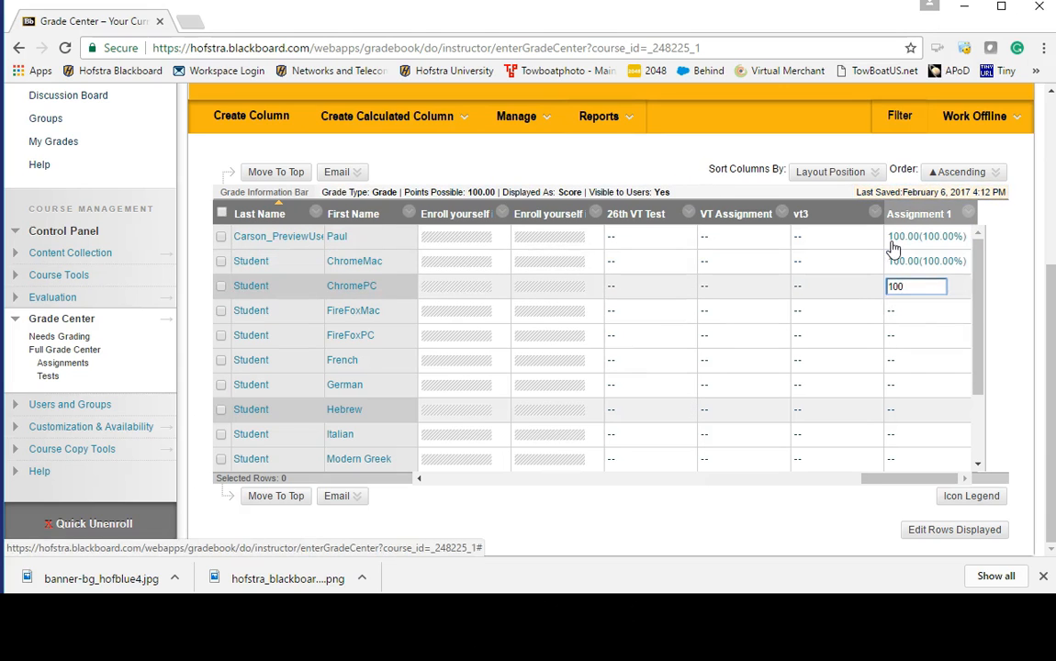
key("Return")
- Enter Assignment 1 grades of 90 for the fourth student and 80 for the fifth and sixth students
key("Return")
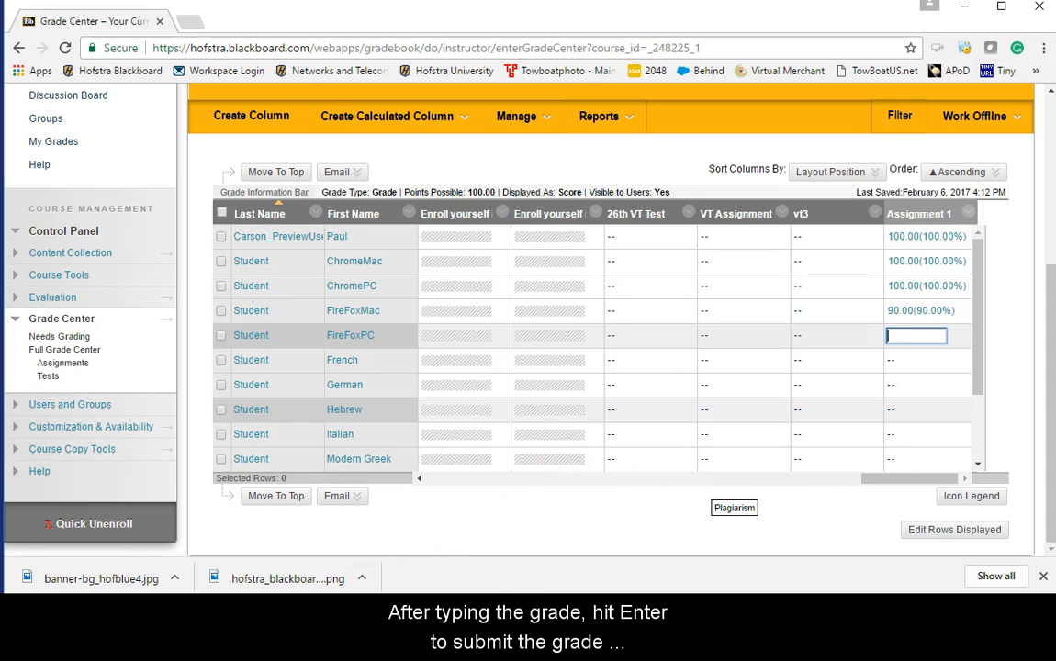
type("80")
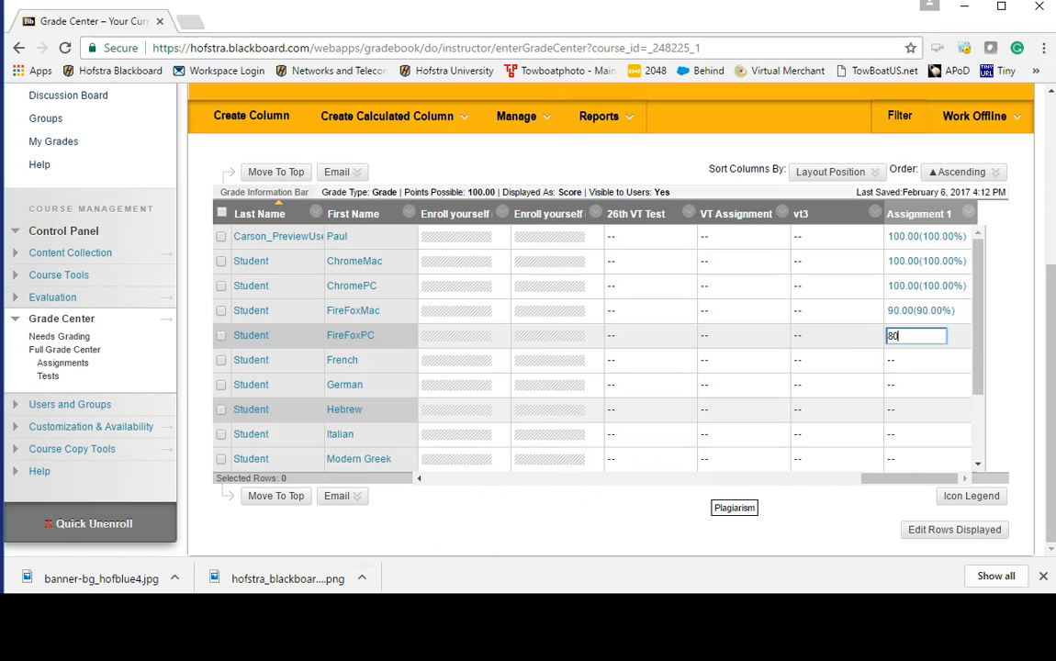
key("Return")
type("80")
key("Return")
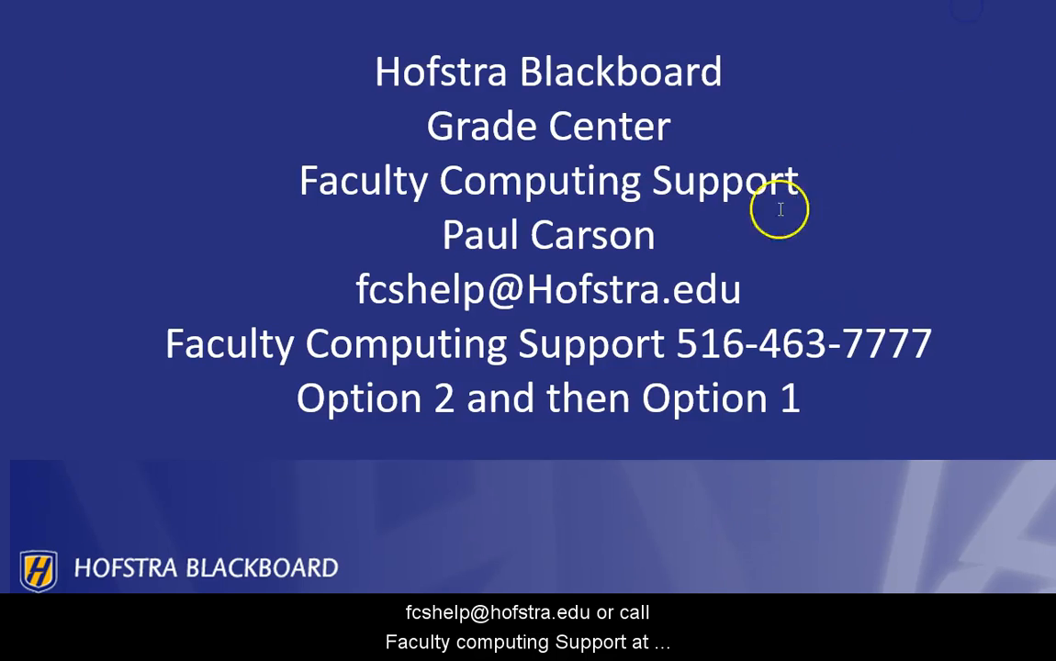
left_click(358, 288)
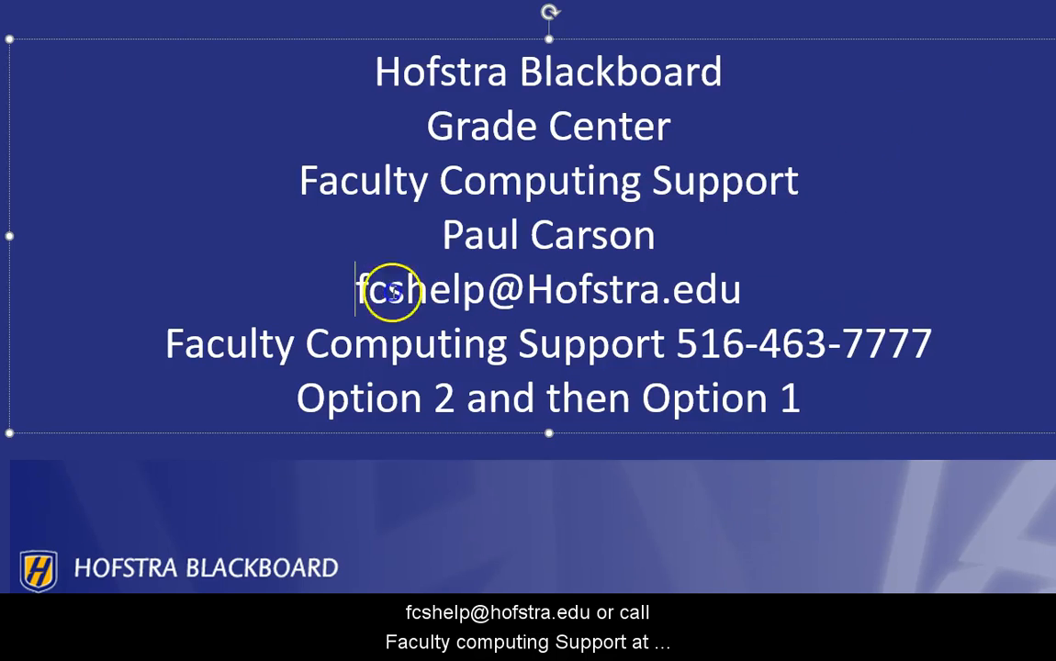
left_click_drag(358, 289, 695, 289)
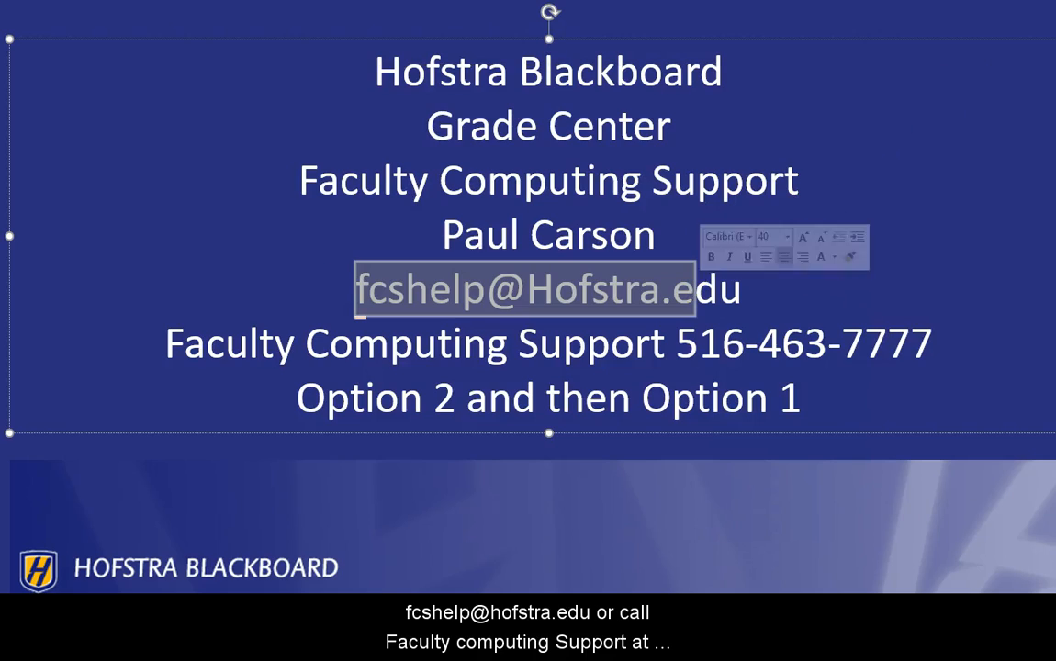
left_click(589, 535)
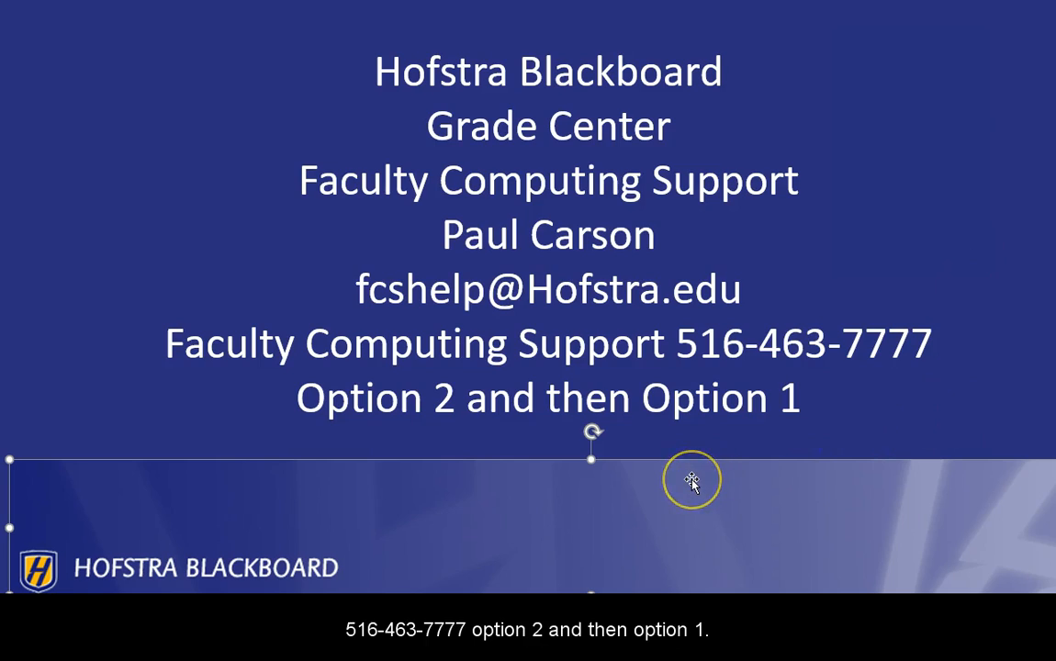
left_click(453, 565)
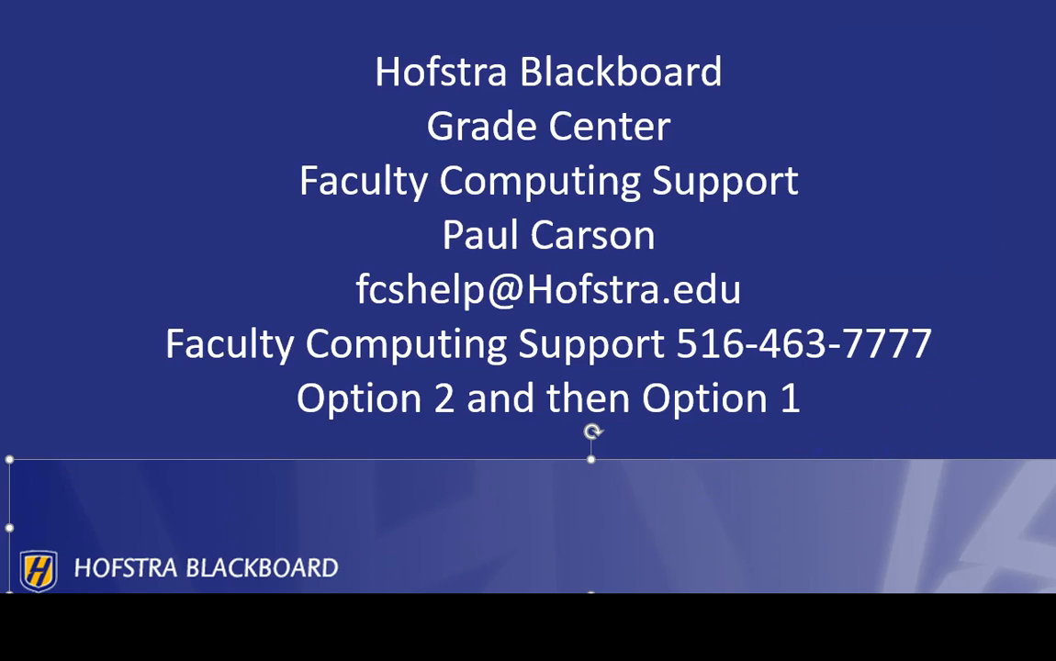